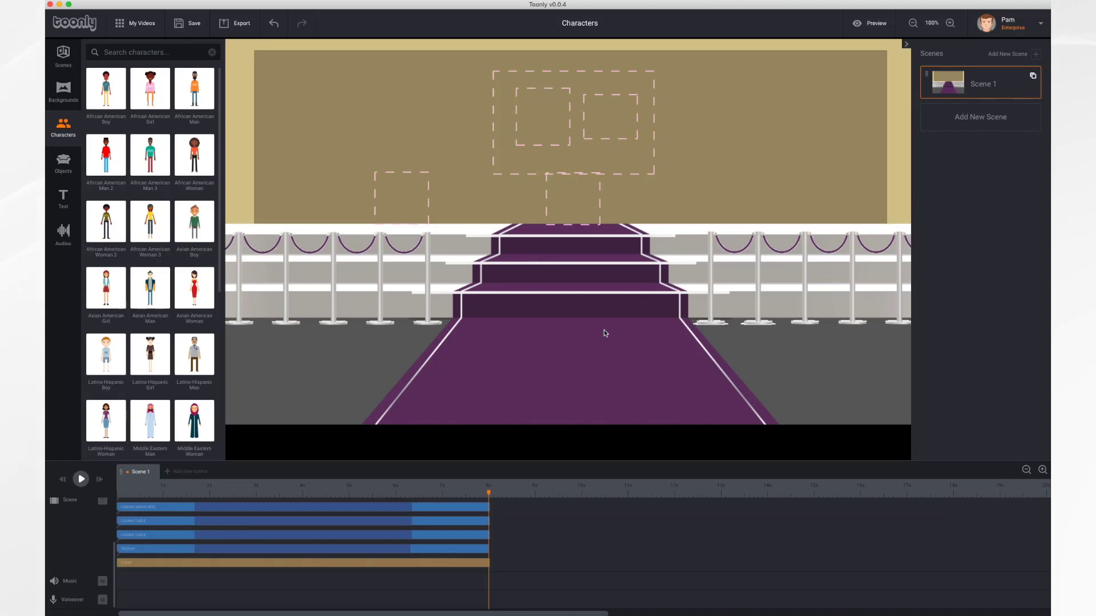
- Preview Scene 1 from the start, then scrub back to about 1.6 seconds
left_click(62, 480)
left_click(80, 480)
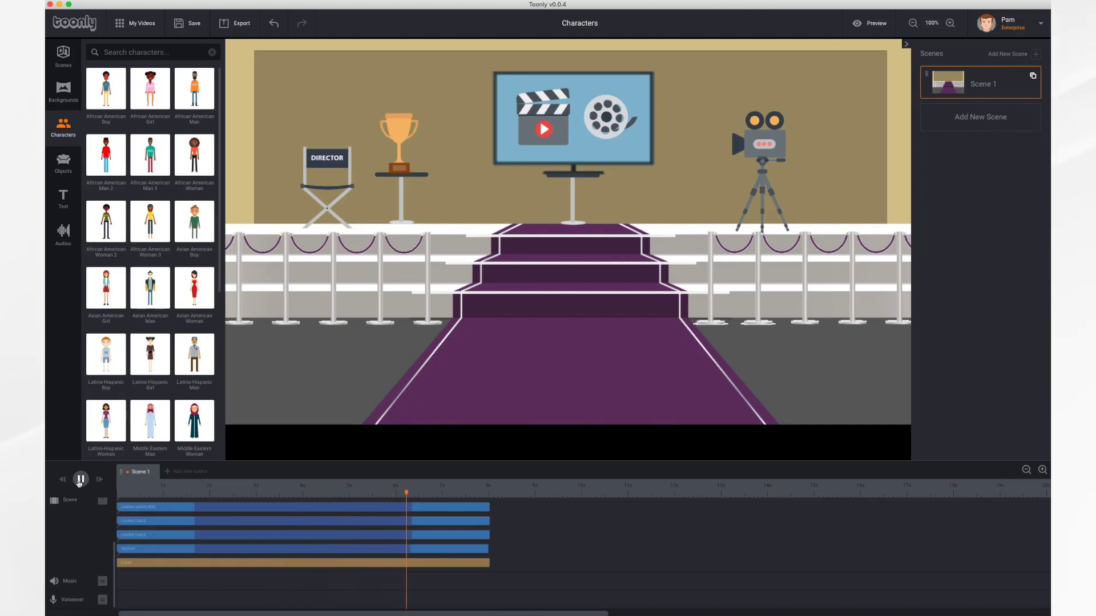
left_click(81, 480)
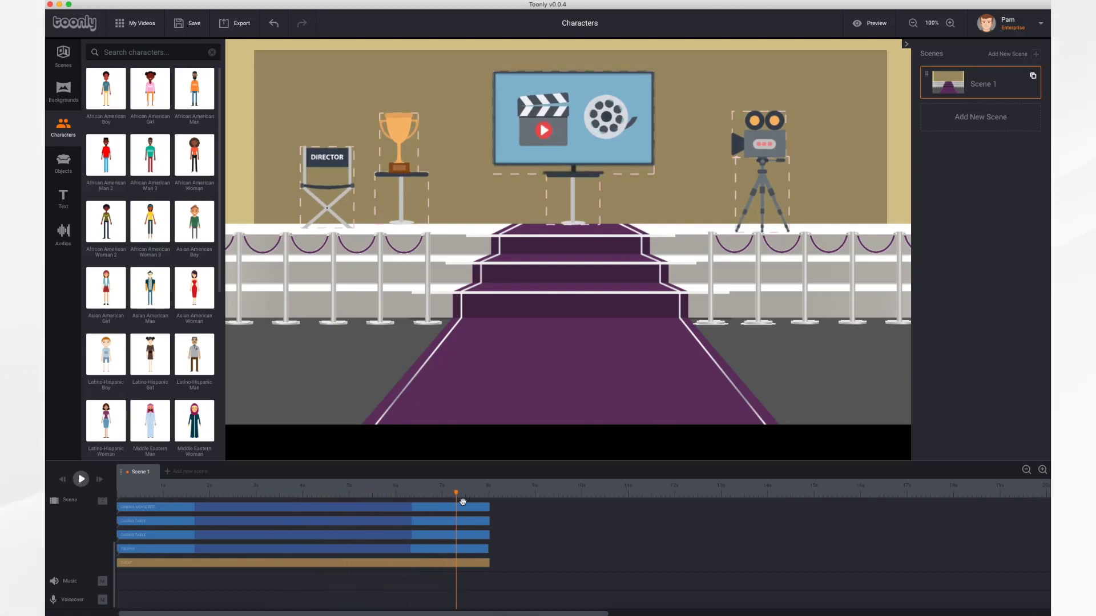
left_click_drag(457, 494, 162, 496)
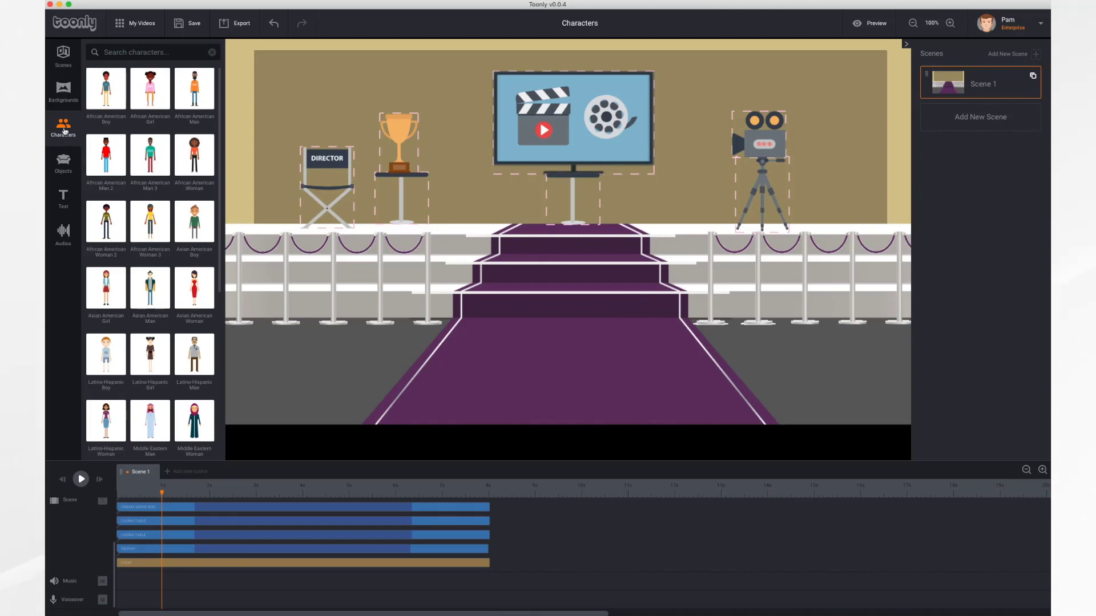
- Add the Asian American Woman beside the red carpet and preview her entrance
left_click(63, 128)
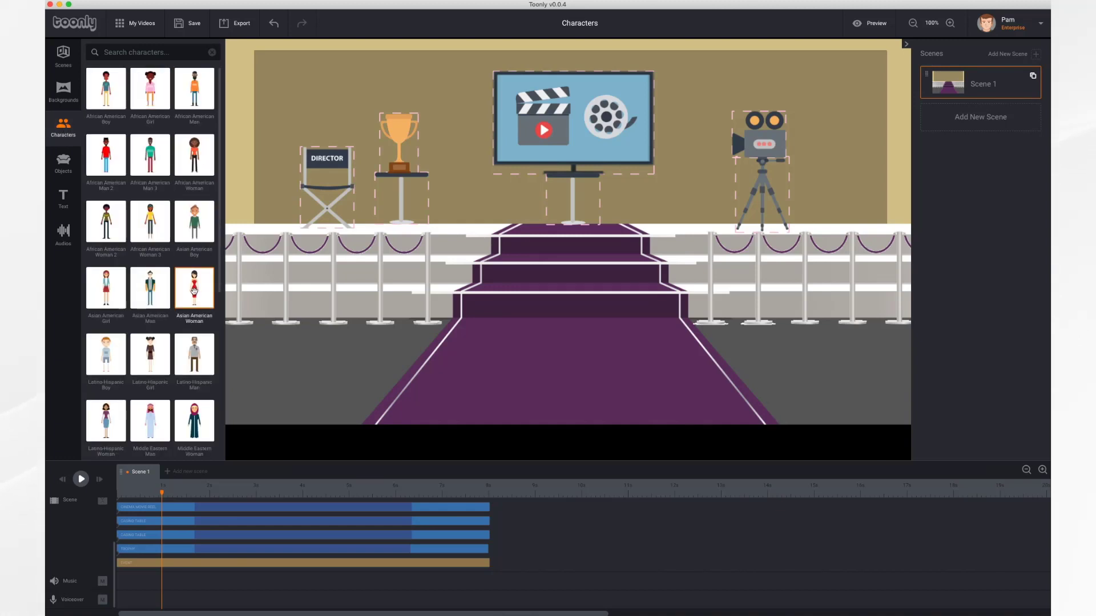
left_click_drag(194, 291, 443, 296)
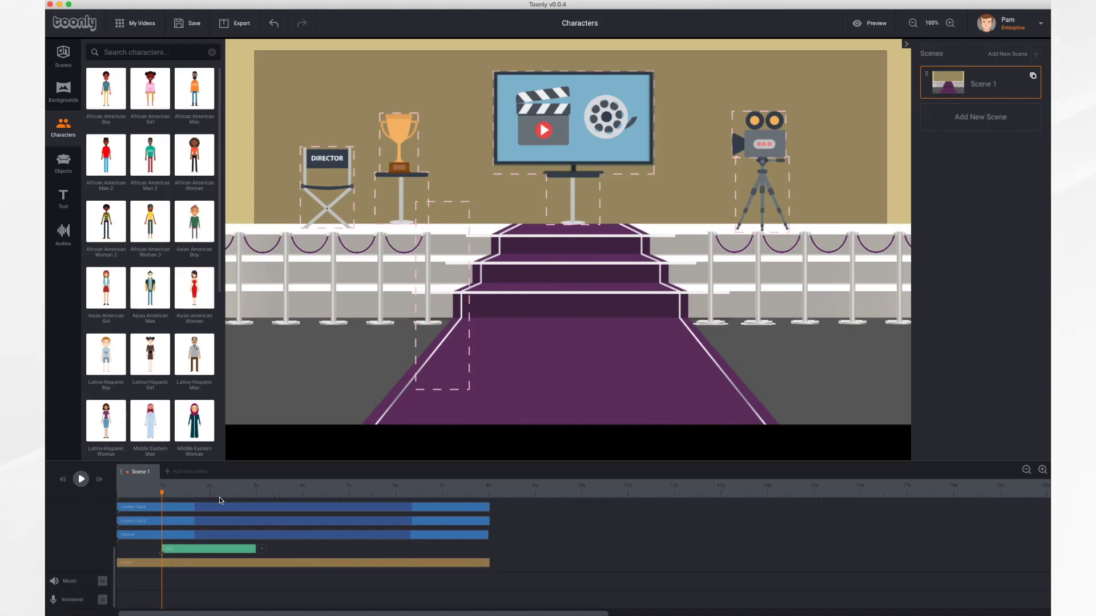
left_click(81, 479)
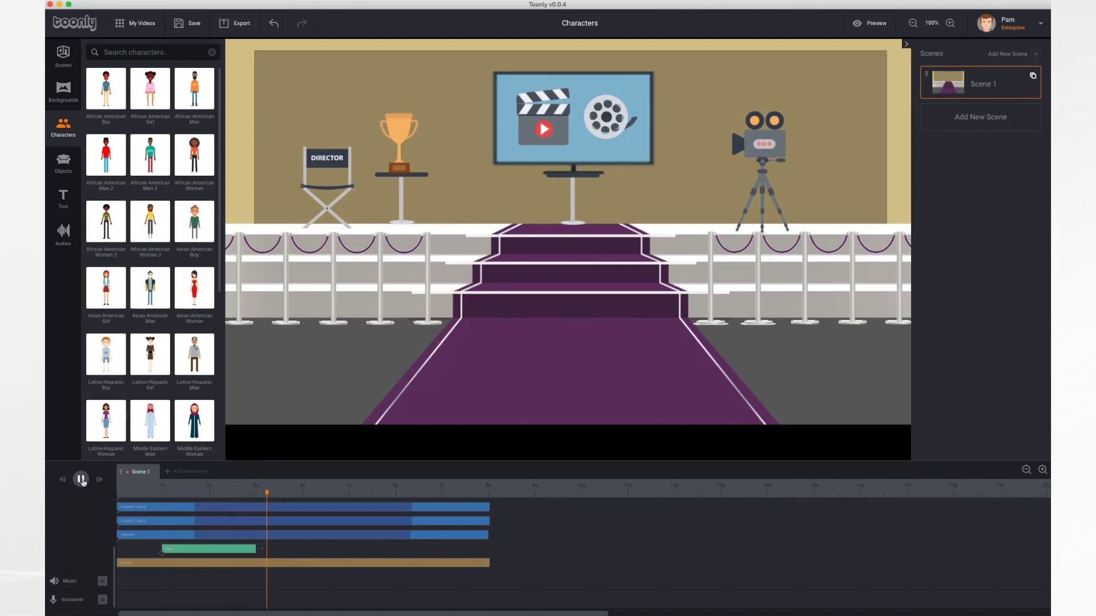
left_click(81, 480)
- Lengthen the woman's green clip on the Scene 1 timeline
left_click(245, 550)
left_click_drag(272, 495, 209, 494)
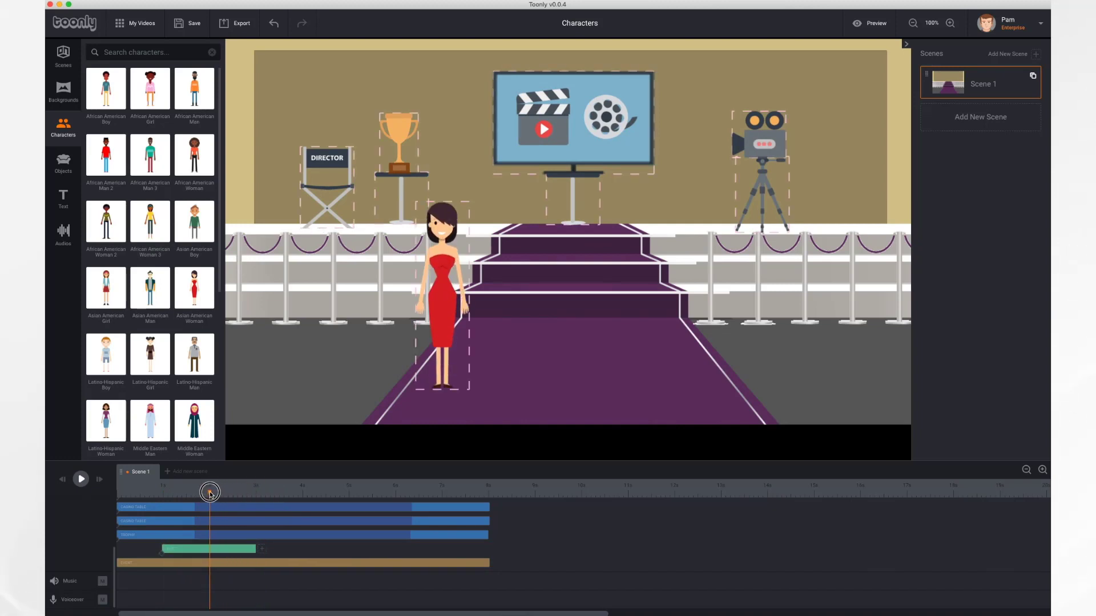
left_click(254, 550)
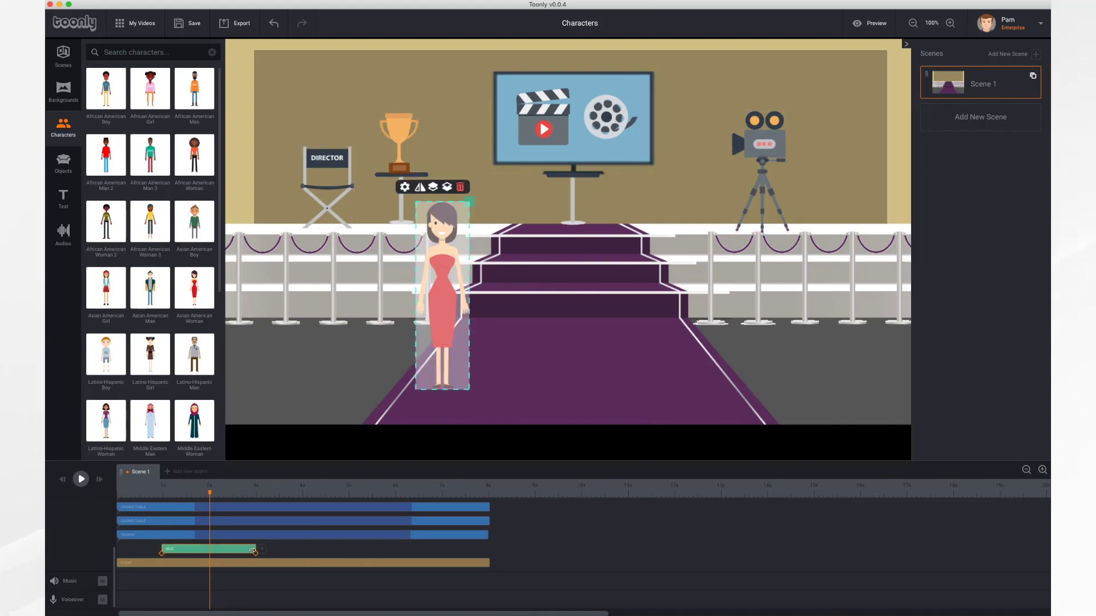
mouse_move(254, 550)
left_mouse_down()
mouse_move(396, 557)
mouse_move(205, 549)
mouse_move(313, 558)
mouse_move(256, 557)
left_mouse_up()
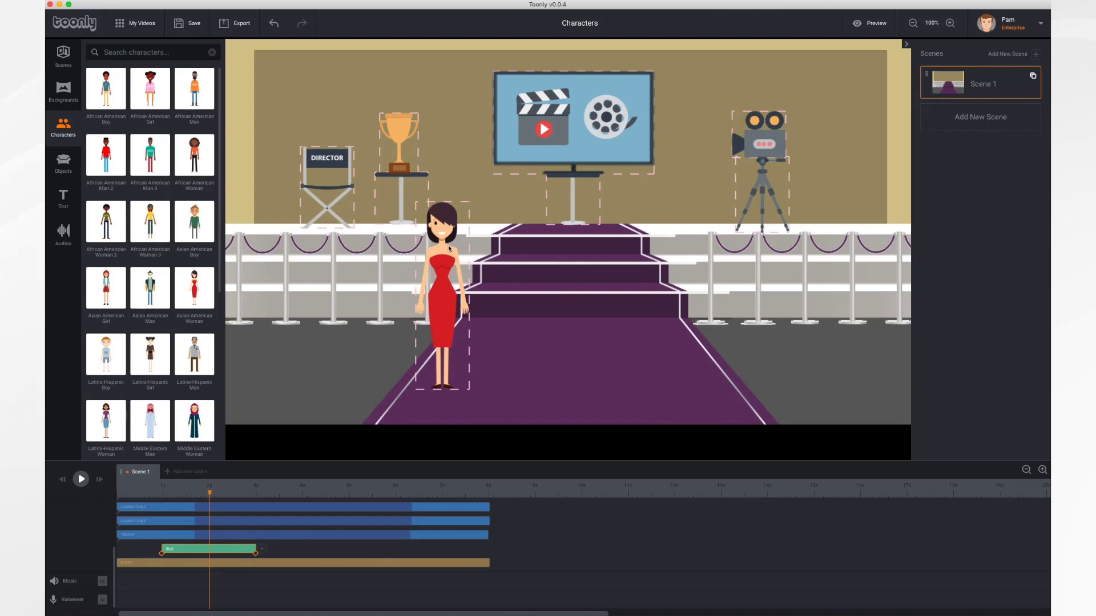
- Enlarge the woman slightly, place her at the carpet's left edge below the trophy, and preview
left_click(441, 275)
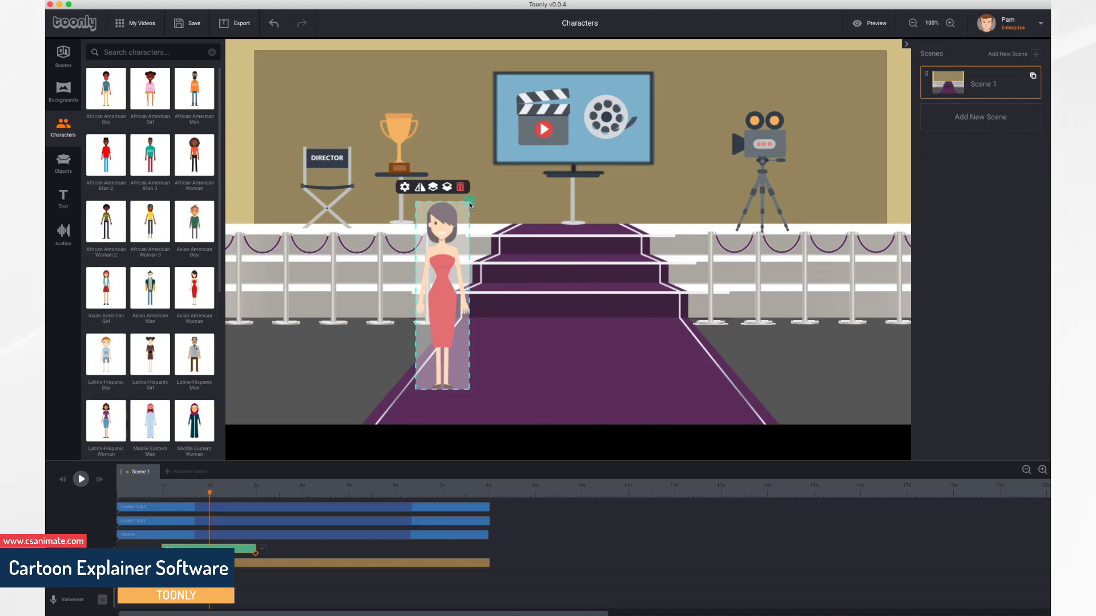
left_click_drag(471, 205, 510, 162)
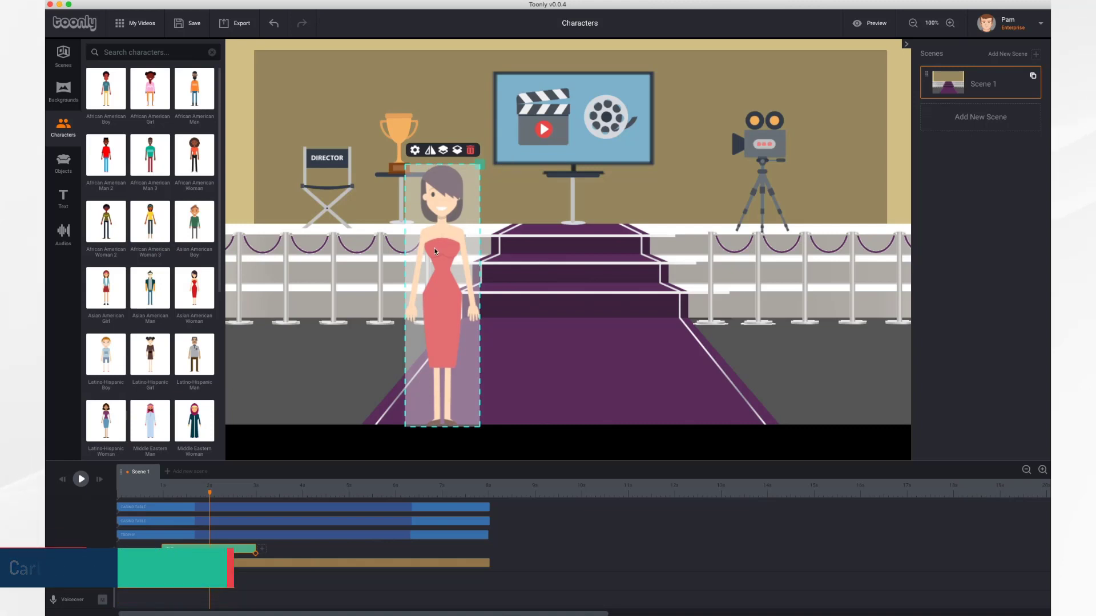
left_click_drag(436, 250, 432, 230)
left_click_drag(477, 143, 474, 151)
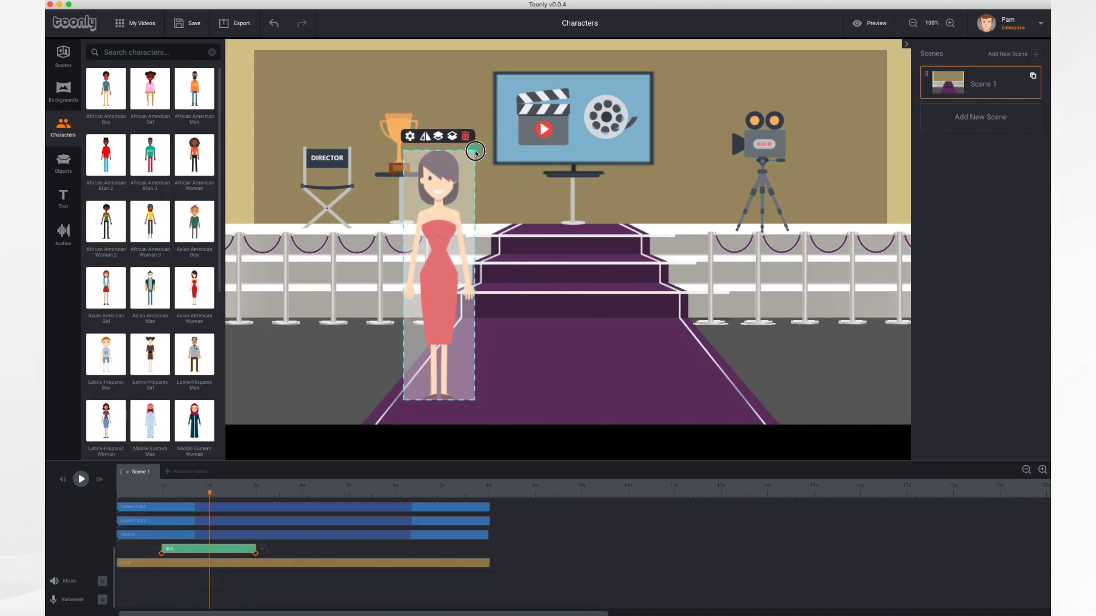
mouse_move(440, 227)
left_mouse_down()
mouse_move(470, 229)
mouse_move(439, 230)
mouse_move(460, 221)
left_mouse_up()
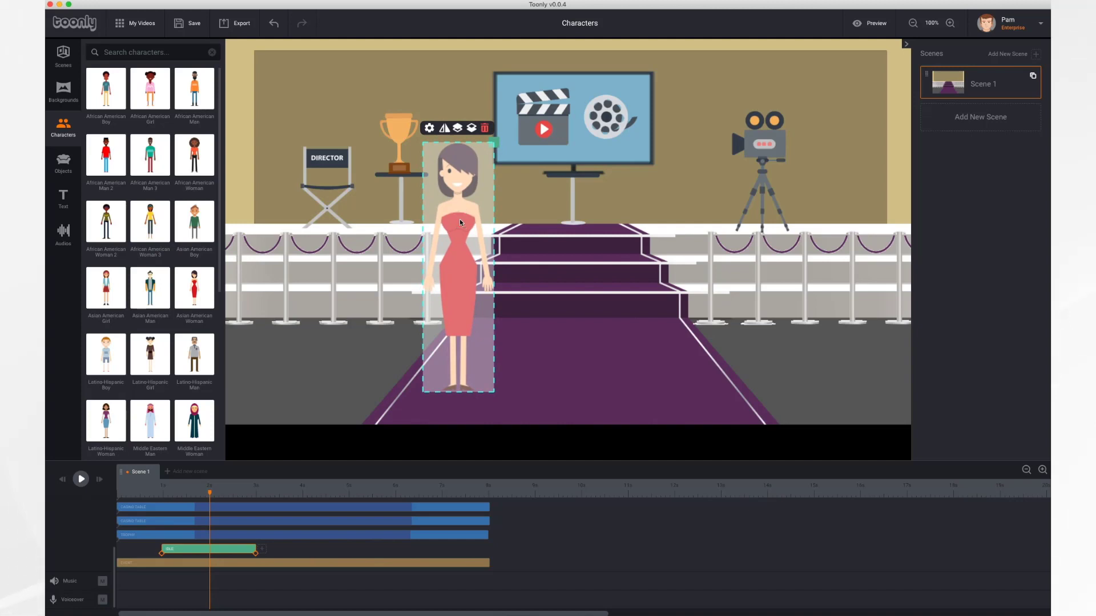
left_click(80, 480)
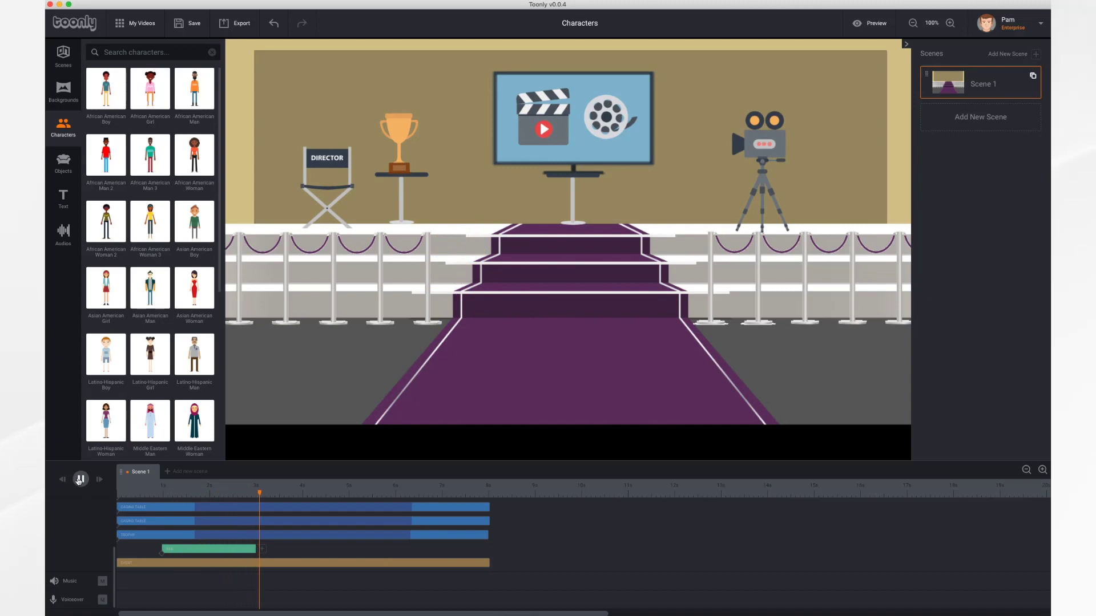
left_click(80, 479)
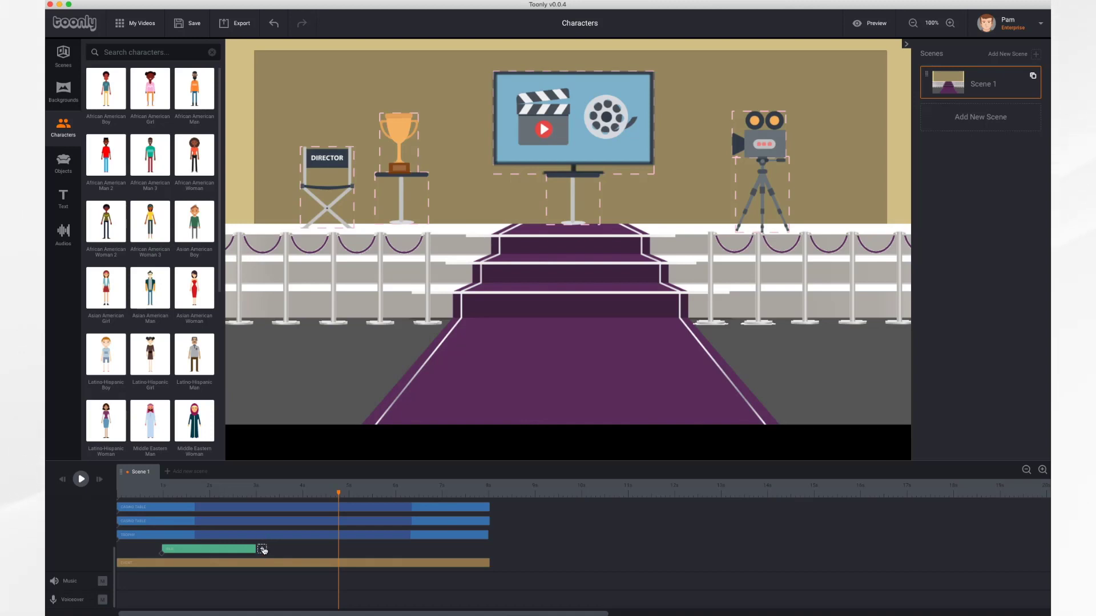
- Set the woman's clip to a Bounce entrance effect and a Clapping action
left_click(262, 550)
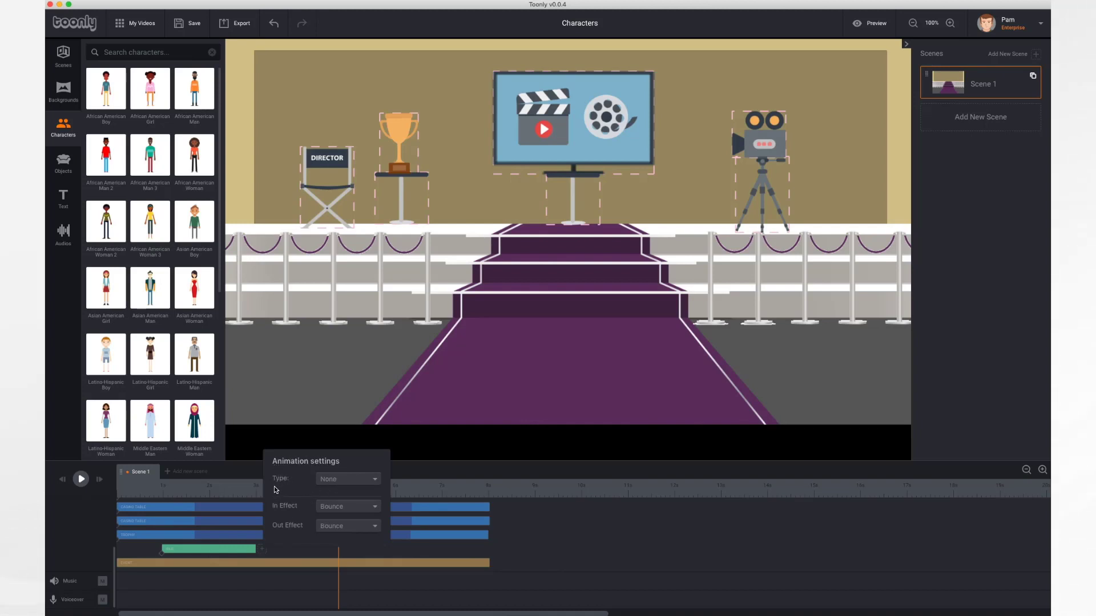
left_click(352, 485)
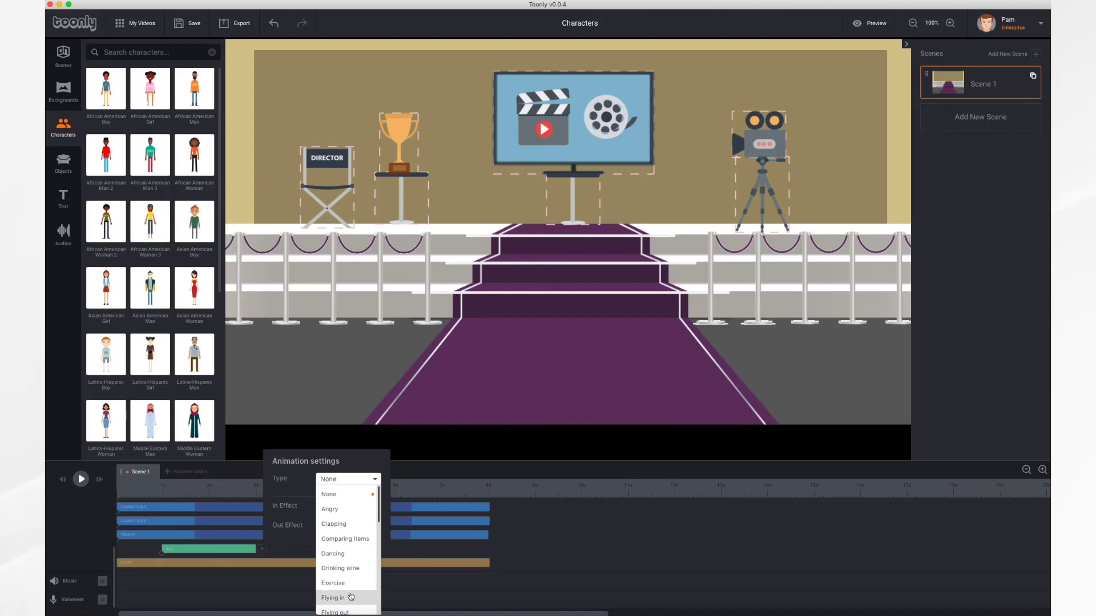
scroll(351, 597, "down", 5)
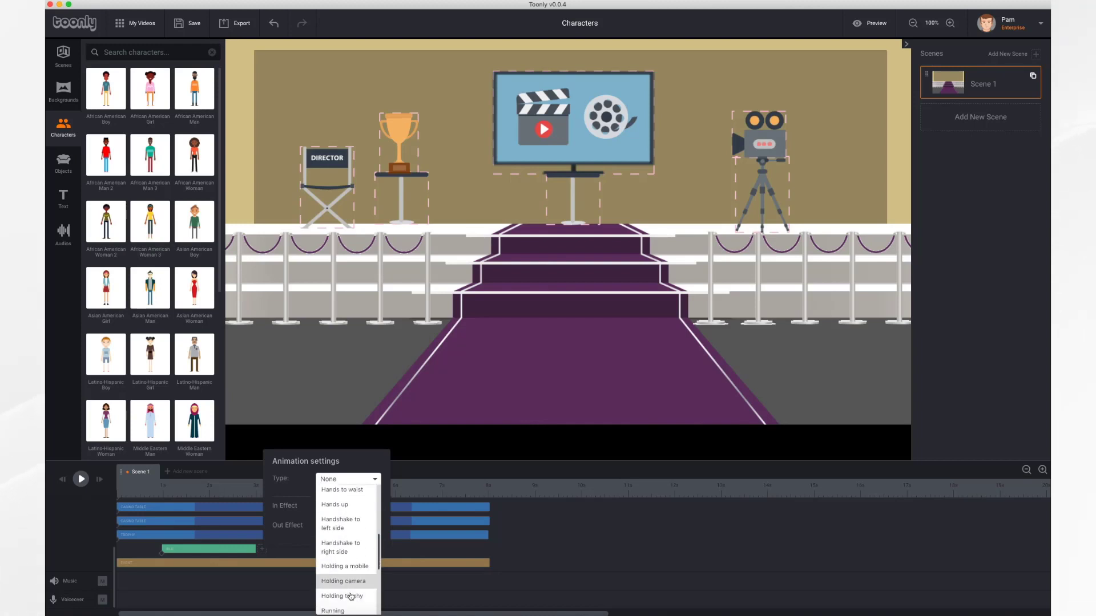
scroll(351, 597, "down", 3)
scroll(351, 597, "down", 3)
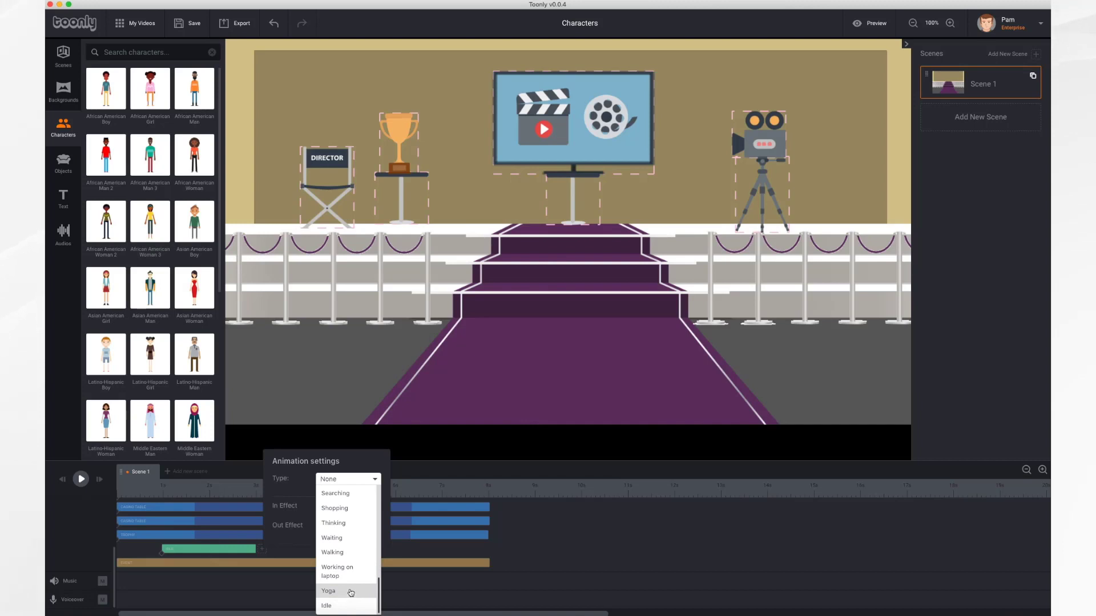
scroll(352, 532, "up", 10)
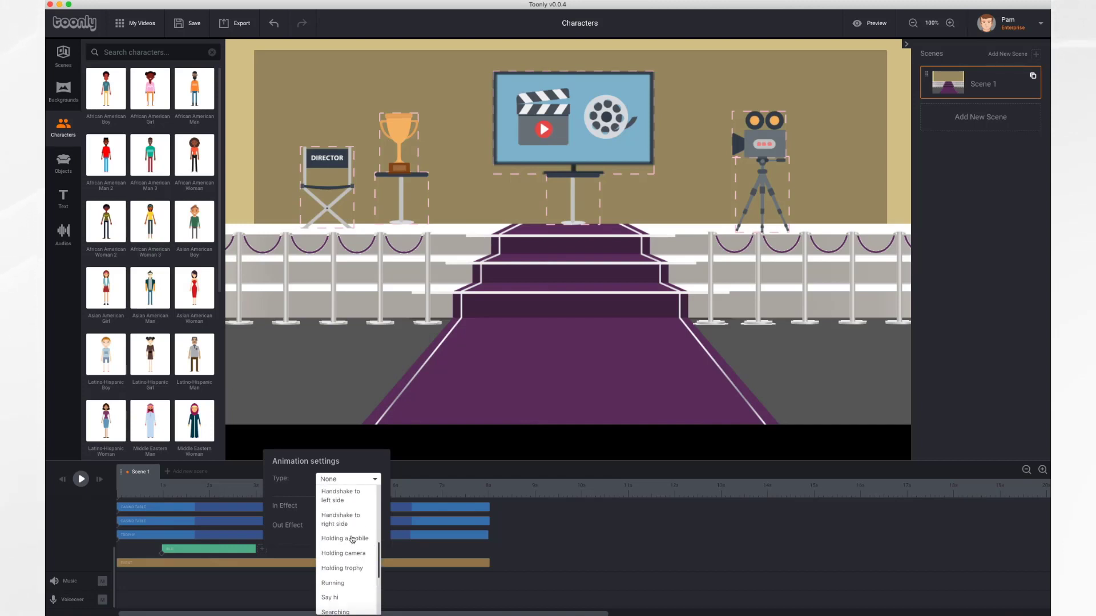
left_click(303, 488)
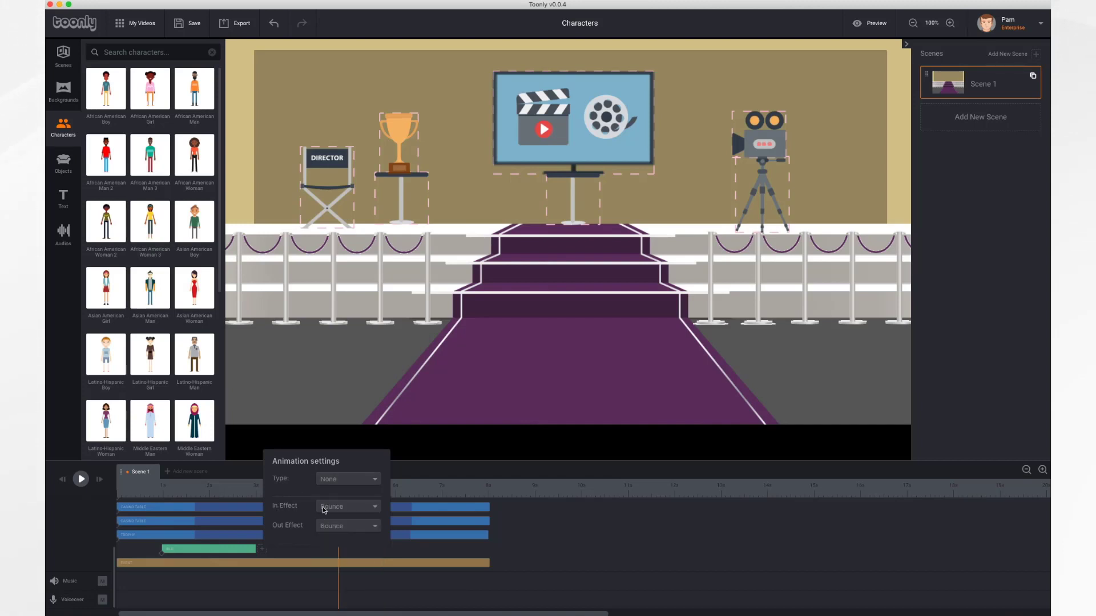
left_click(373, 509)
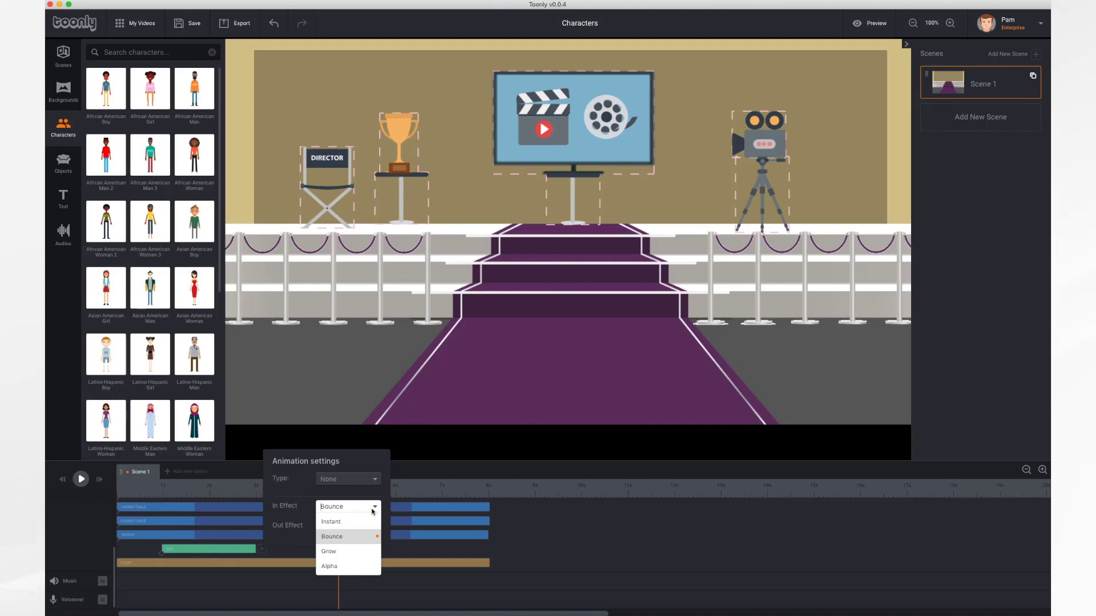
left_click(304, 500)
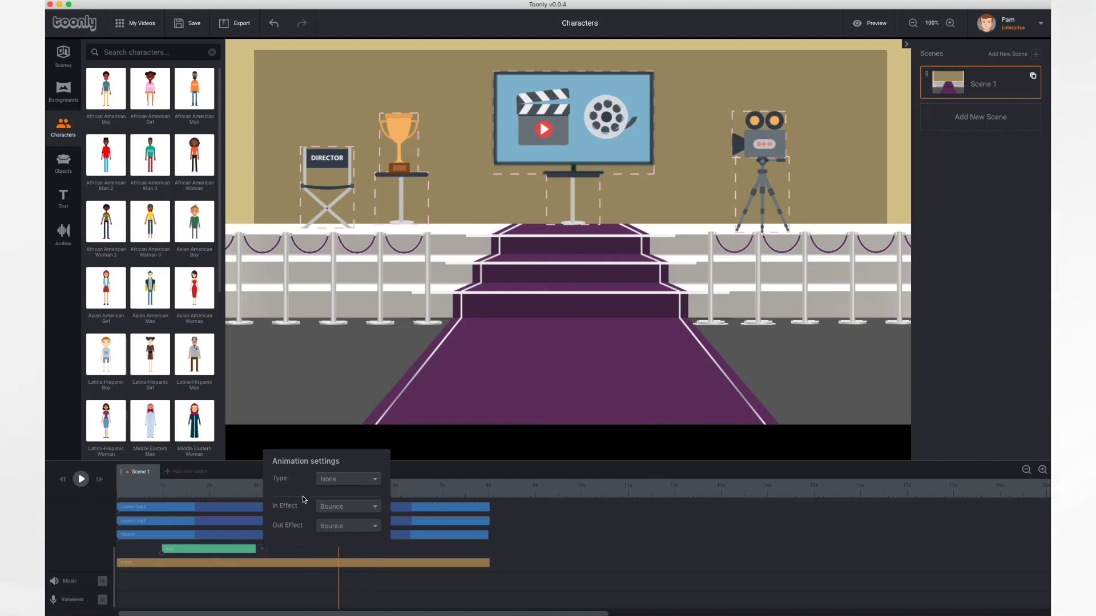
left_click(360, 486)
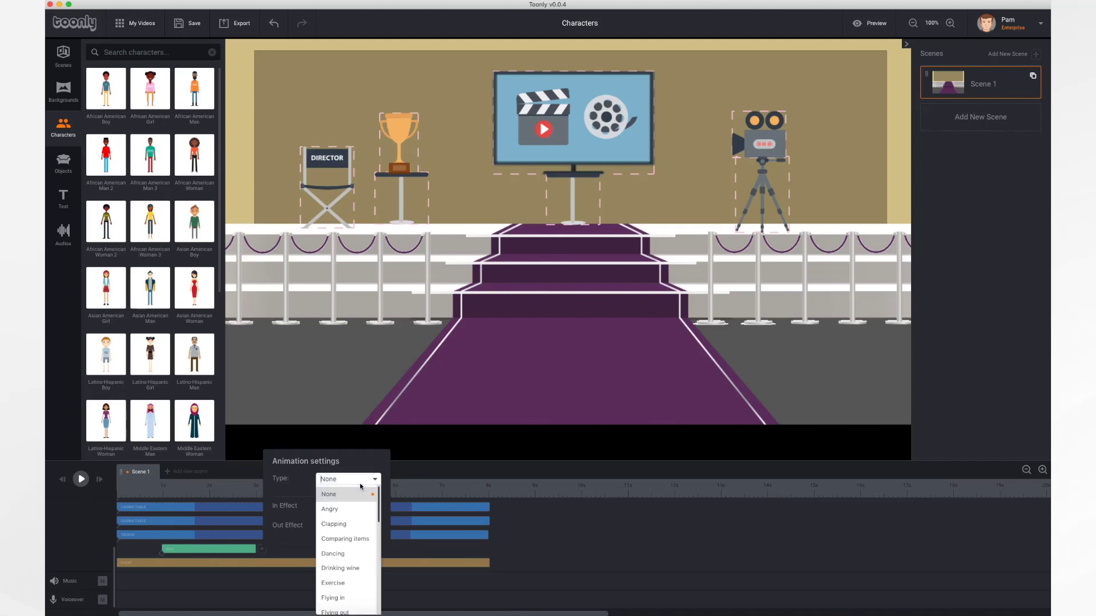
left_click(334, 524)
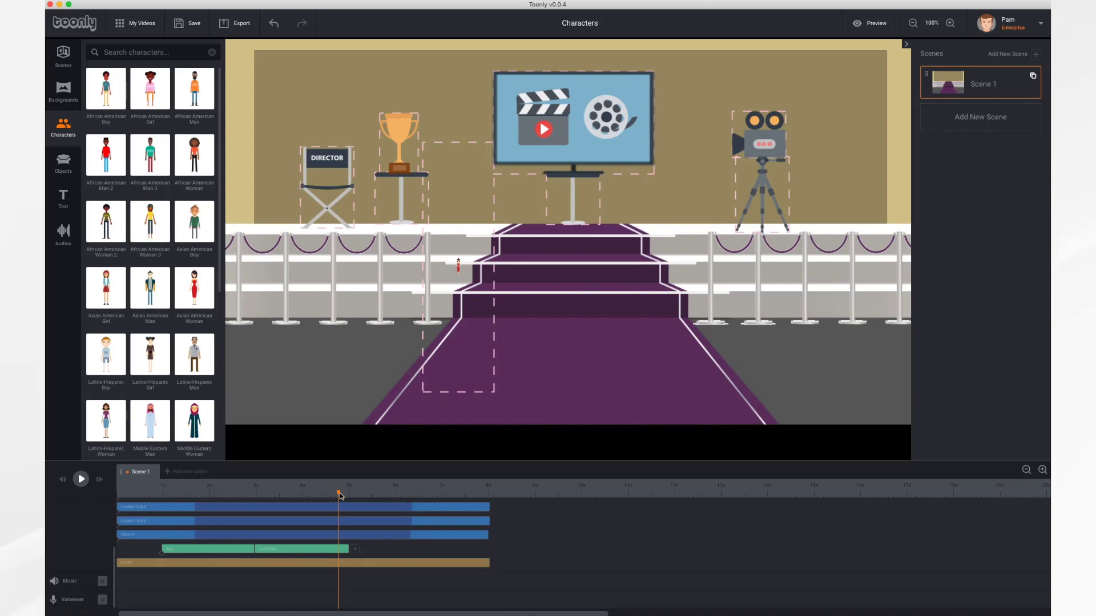
- Rewind to about 2.4 seconds and preview the clapping
left_click_drag(340, 496, 162, 500)
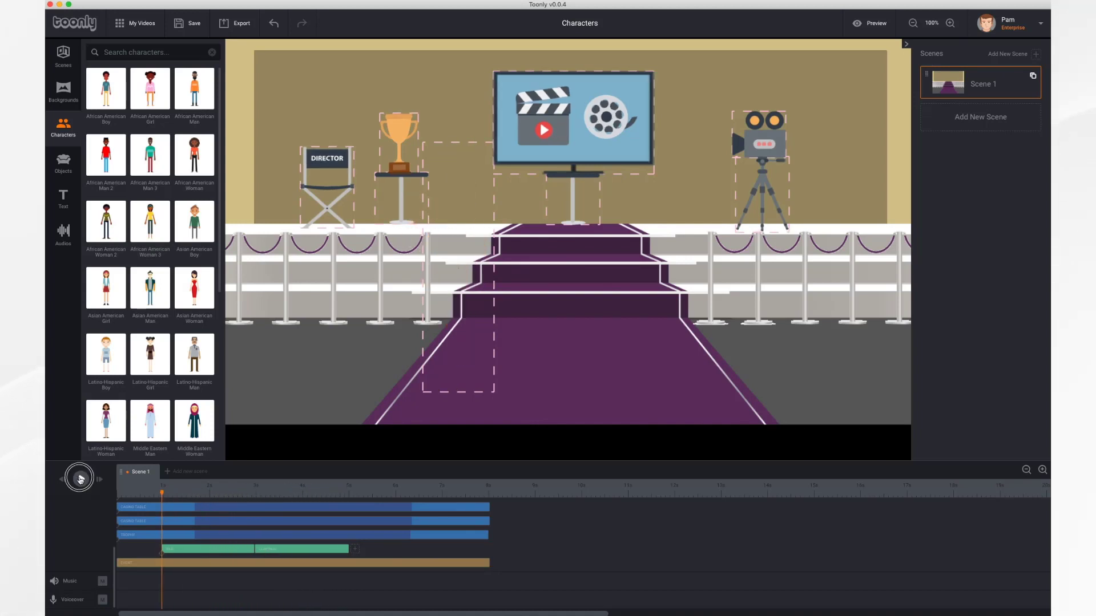
left_click(80, 479)
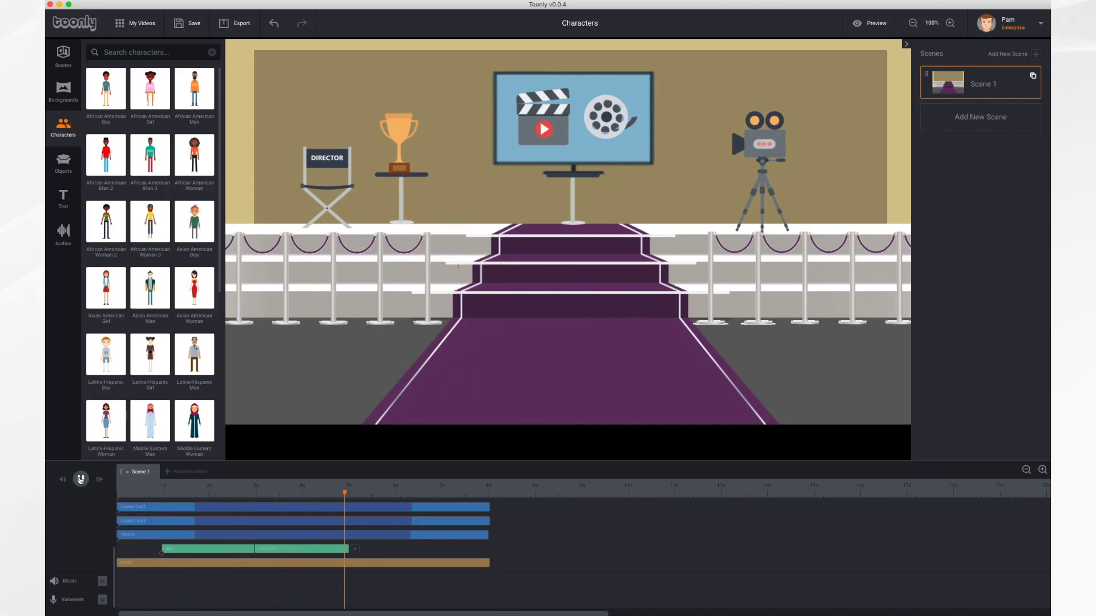
left_click(80, 480)
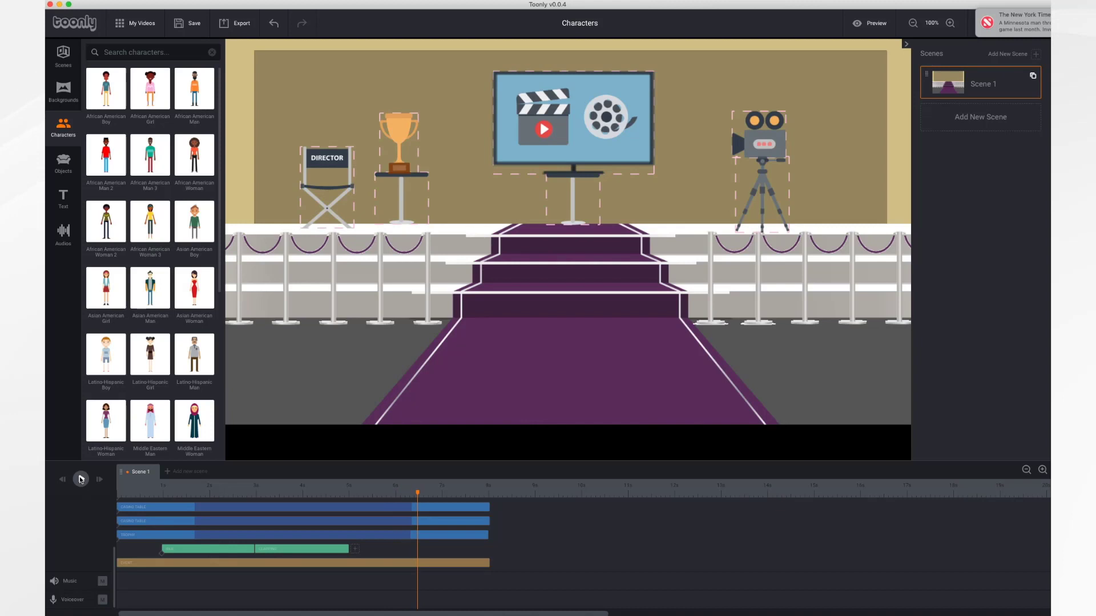
- Add a Dancing action after the clapping and play the scene to review it
left_click(354, 550)
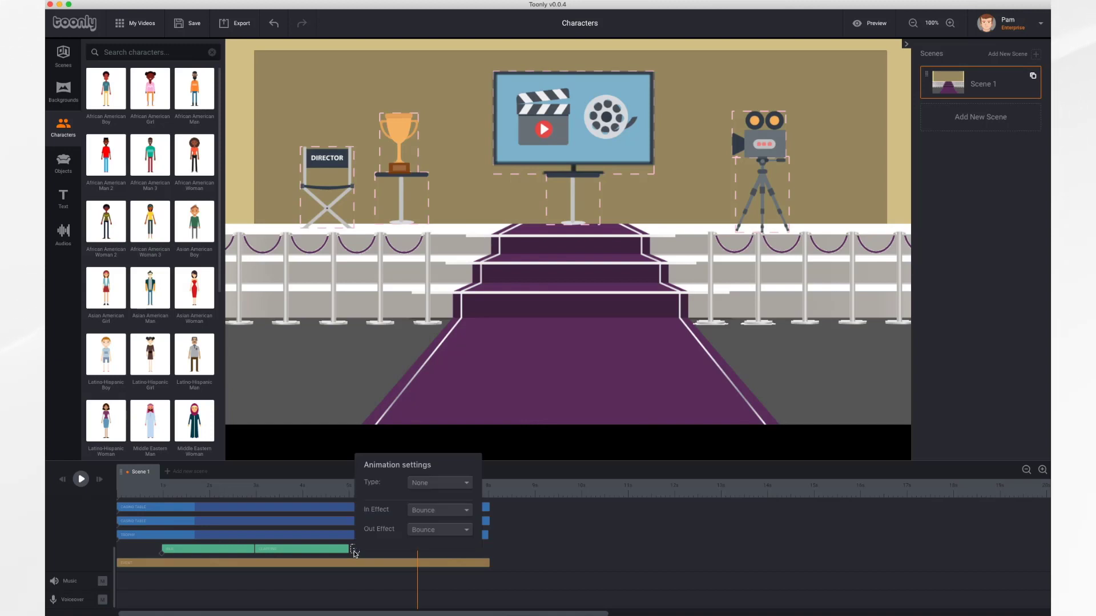
left_click(450, 485)
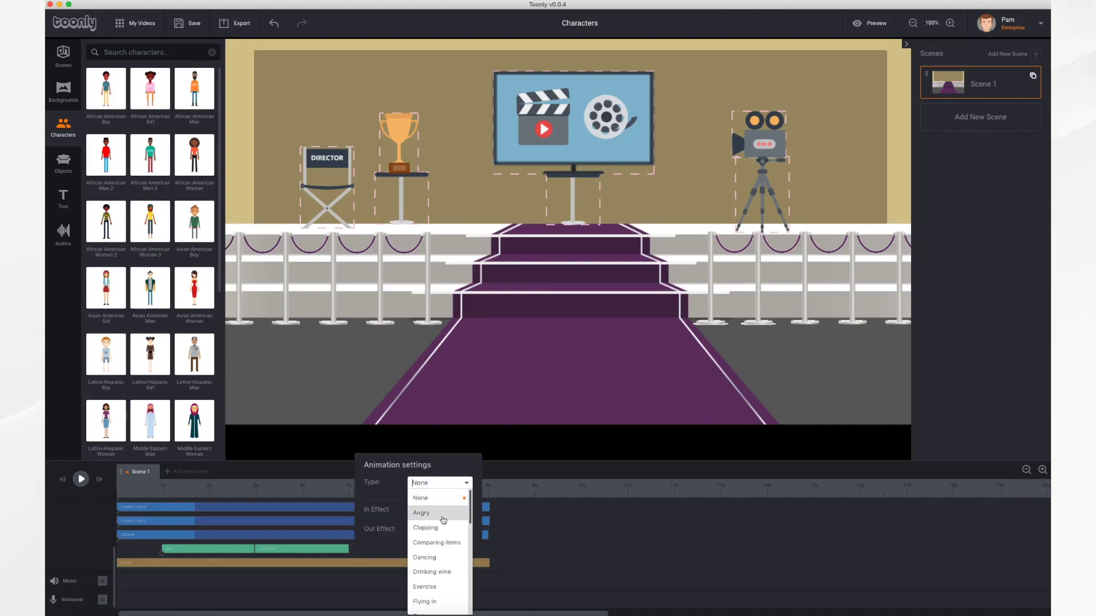
scroll(440, 557, "down", 1)
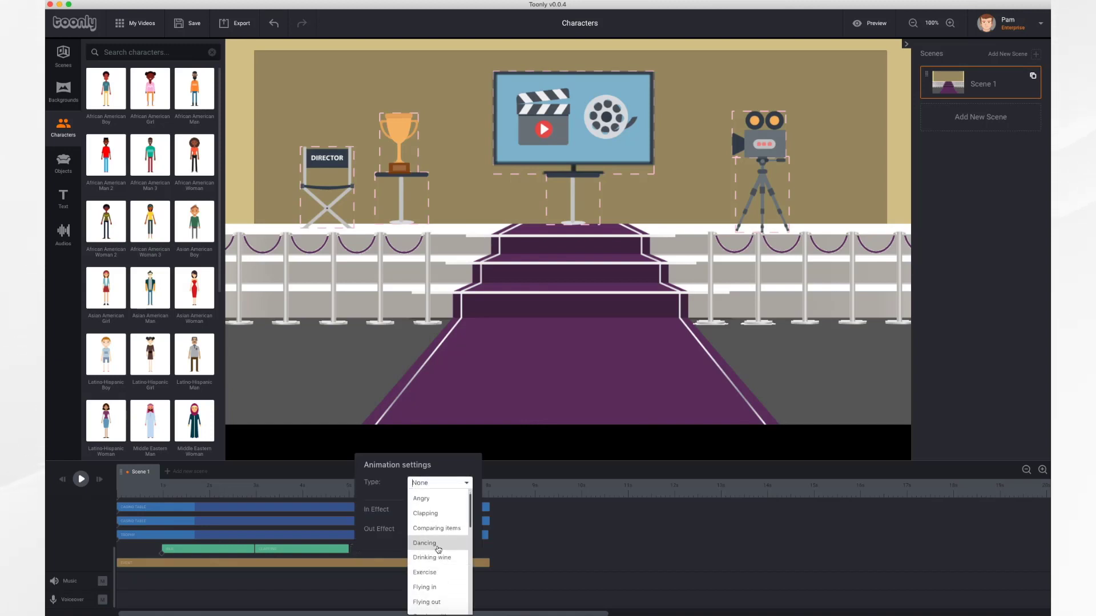
left_click(437, 545)
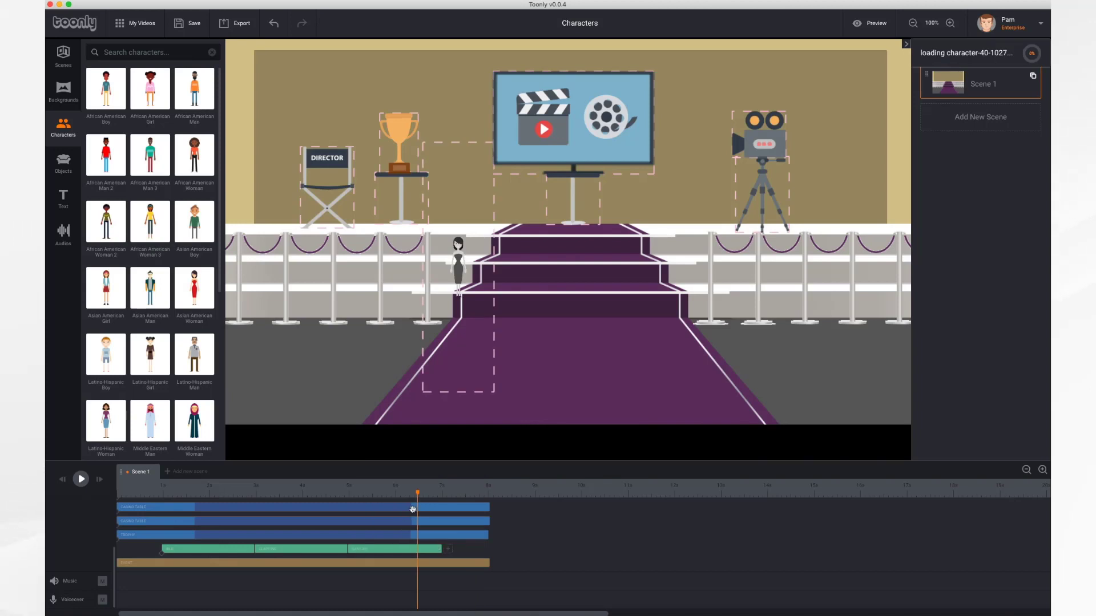
left_click(81, 479)
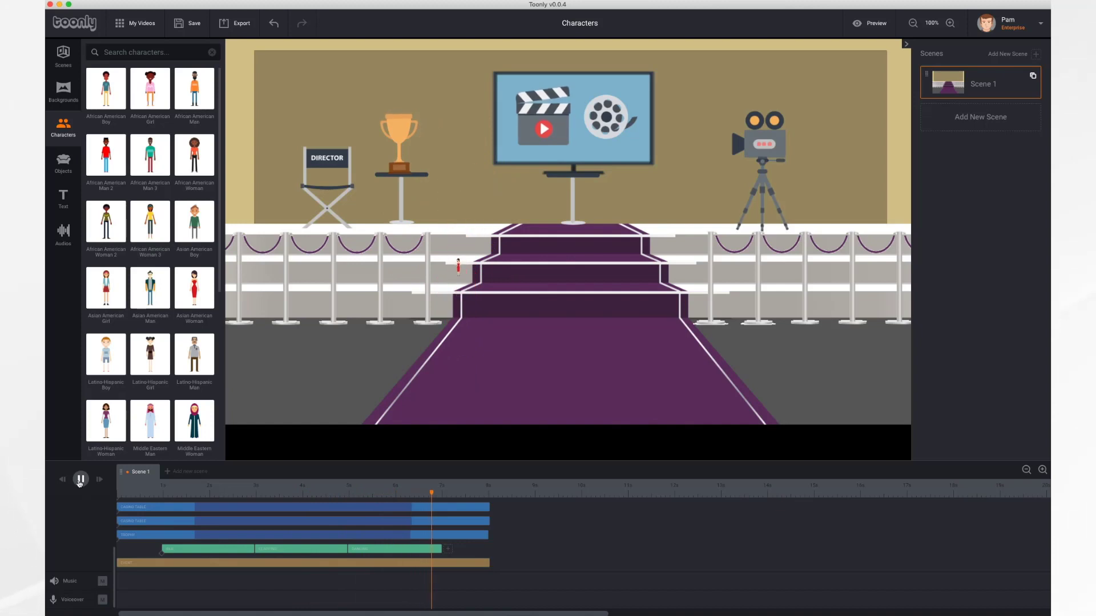
left_click(81, 480)
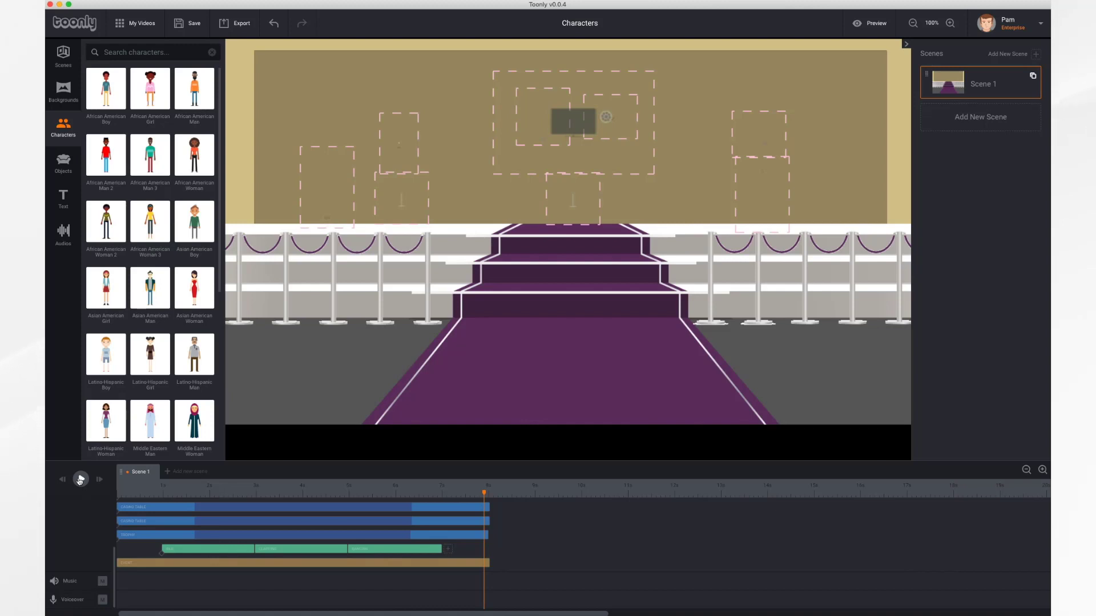
- Add a Holding trophy action to the woman and preview it from the start
left_click(447, 550)
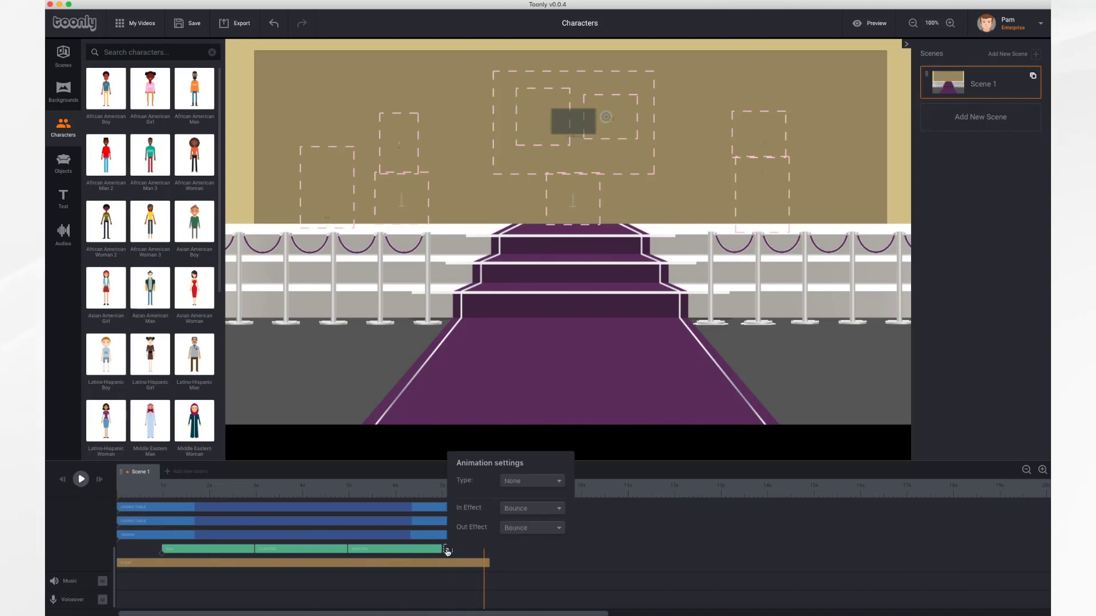
left_click(545, 483)
scroll(536, 543, "down", 5)
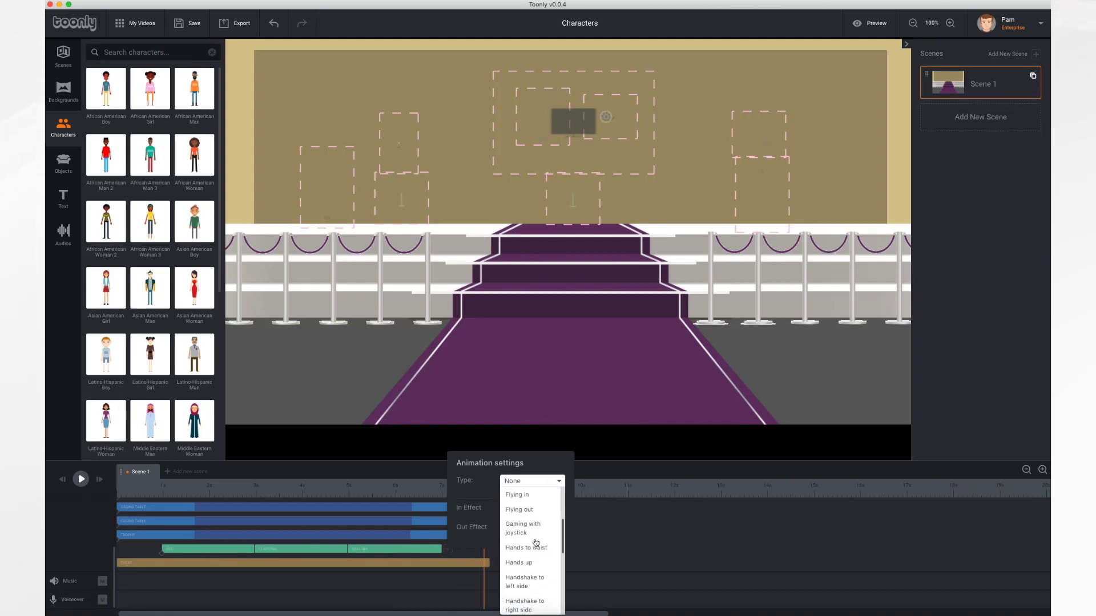
scroll(535, 548, "down", 5)
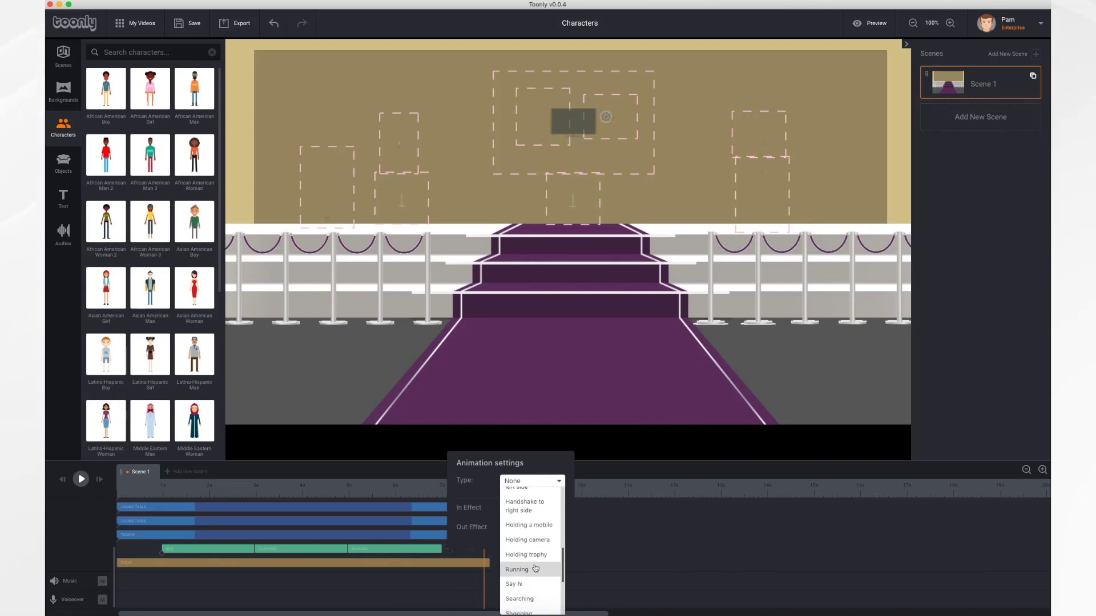
left_click(541, 557)
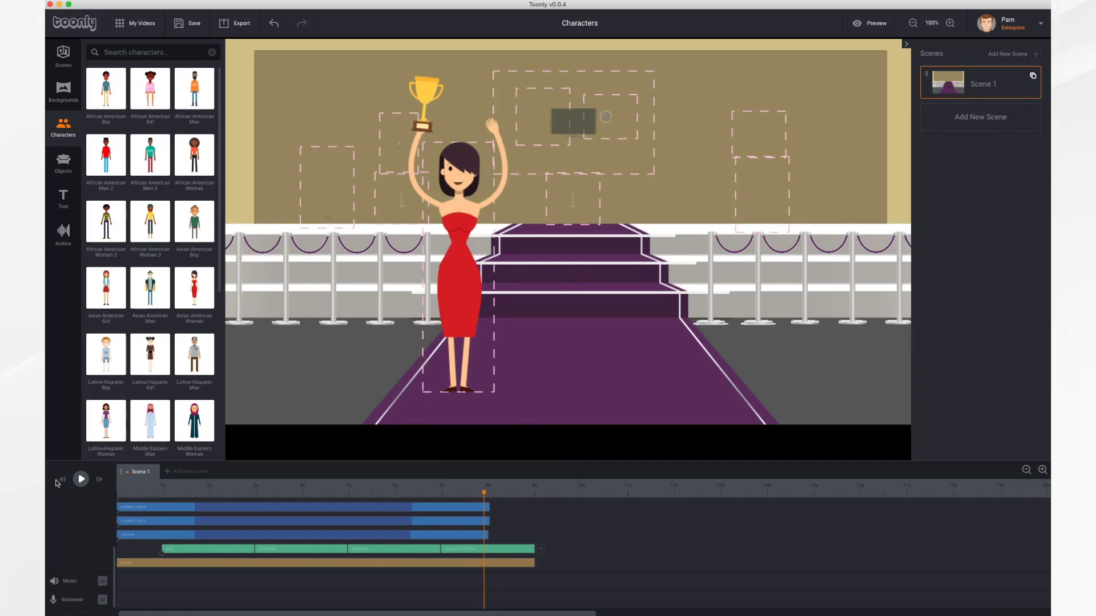
left_click(61, 483)
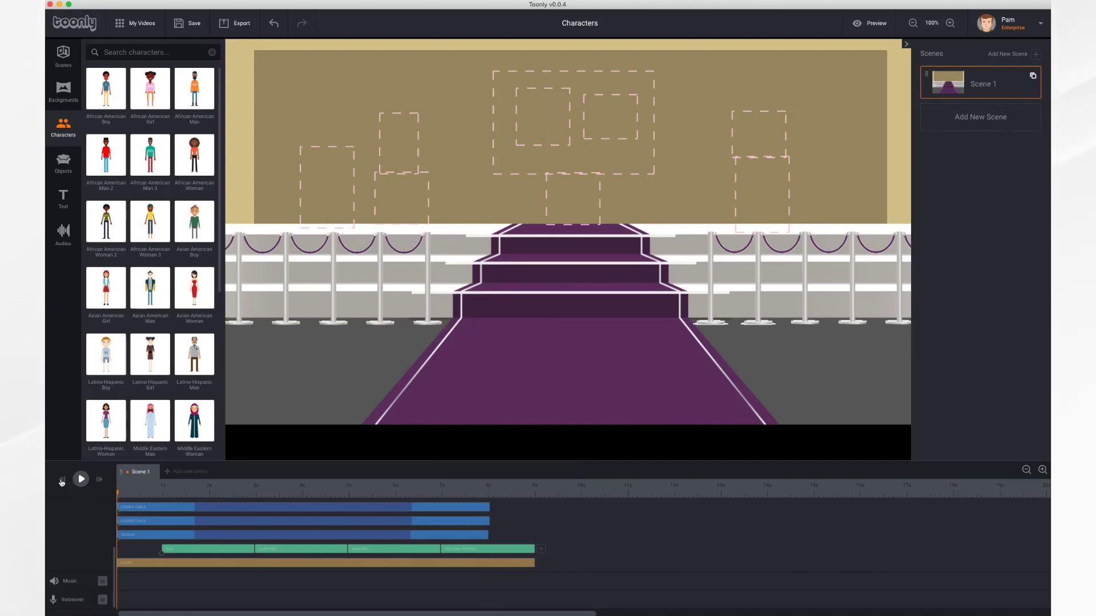
left_click(81, 480)
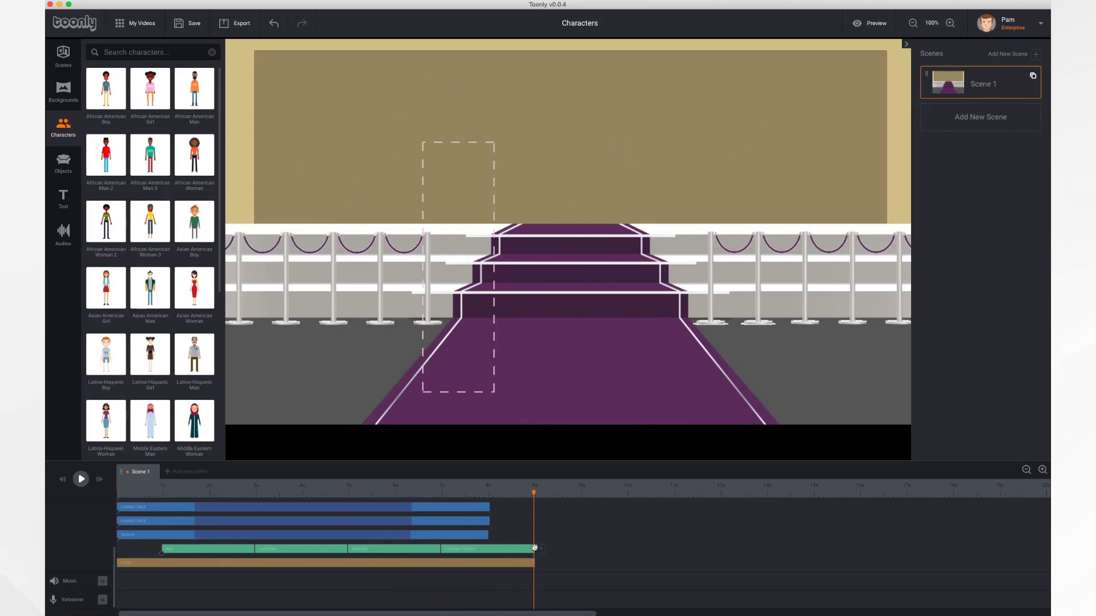
- Retime her actions: shorten Holding Trophy, start the first earlier, adjust the middle split
left_click_drag(534, 548, 525, 549)
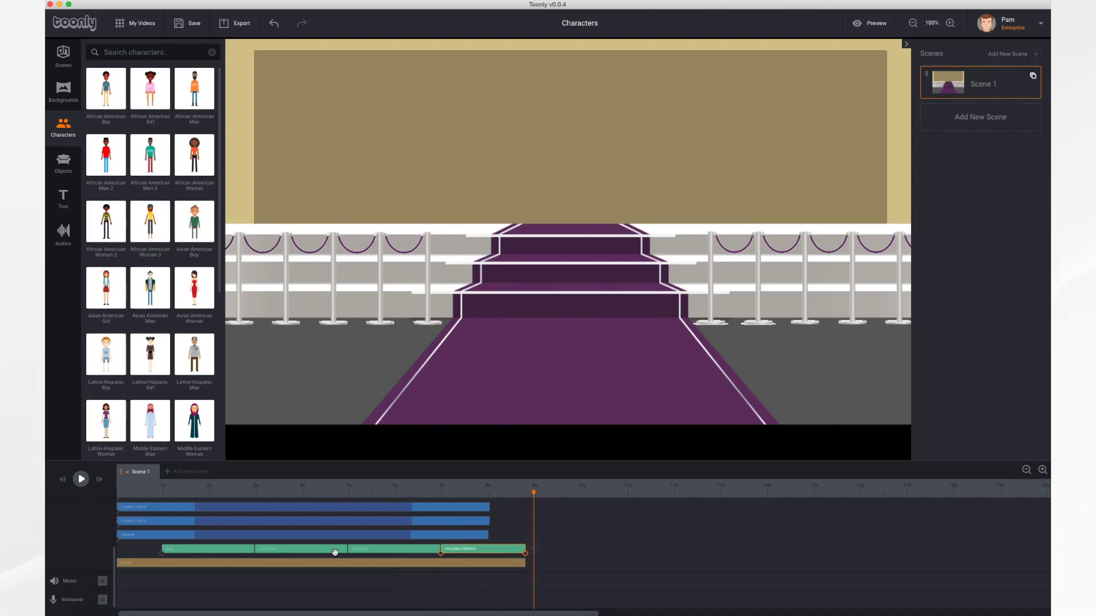
mouse_move(162, 548)
left_mouse_down()
mouse_move(139, 548)
mouse_move(220, 549)
mouse_move(159, 550)
left_mouse_up()
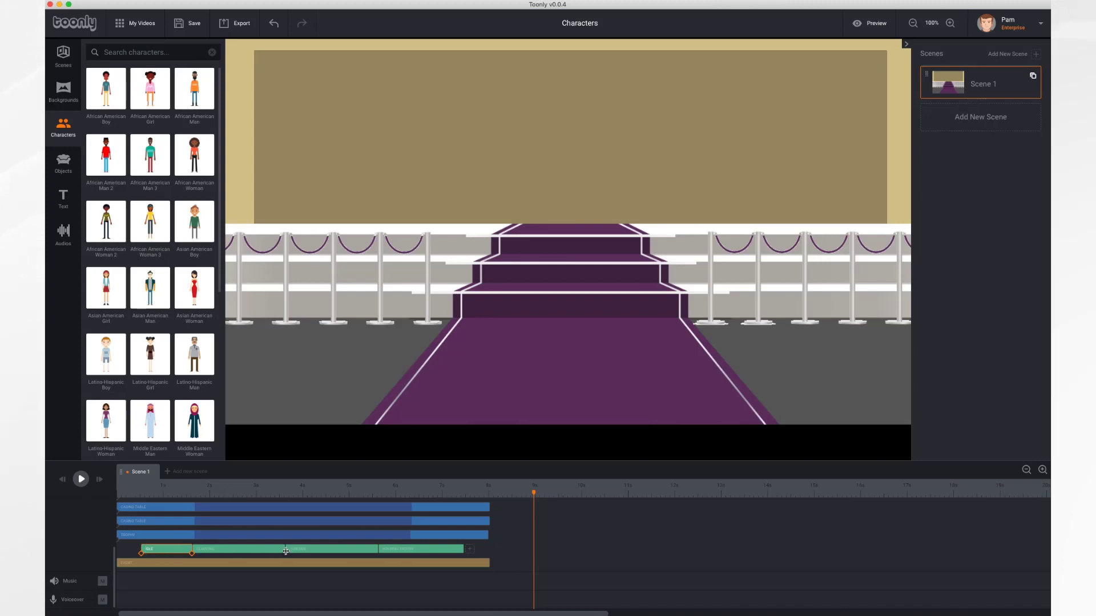
left_click_drag(287, 549, 274, 550)
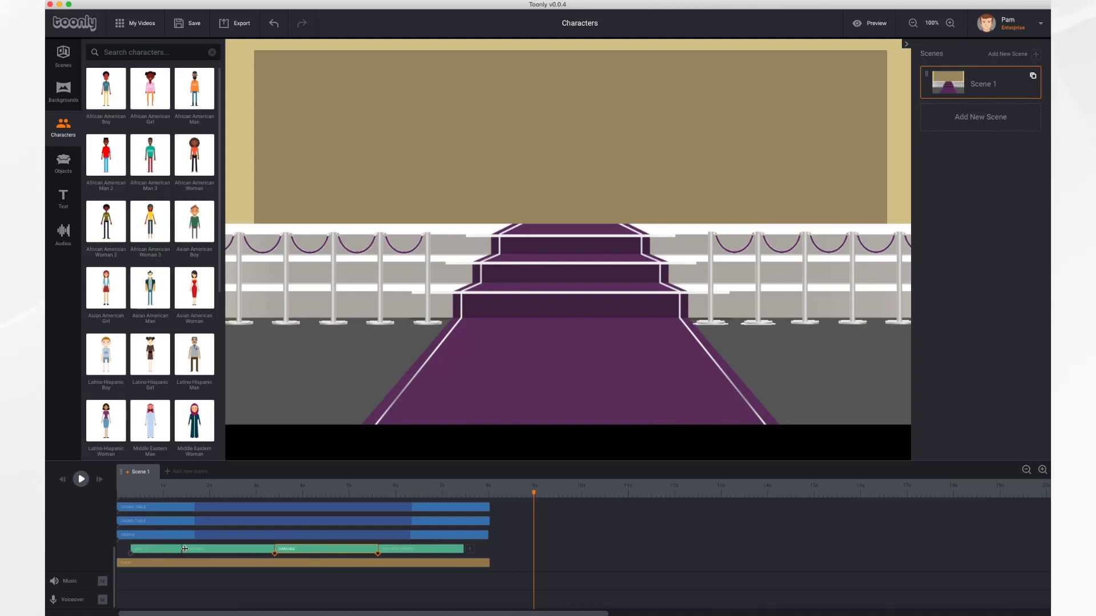
left_click_drag(171, 551, 196, 550)
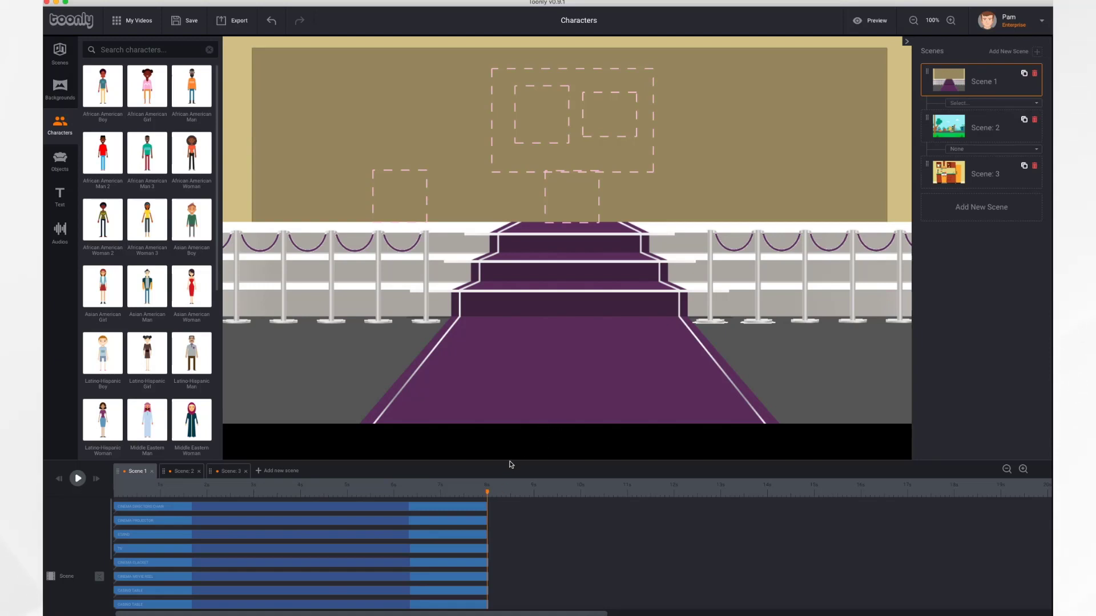
scroll(493, 551, "down", 1)
scroll(493, 550, "down", 5)
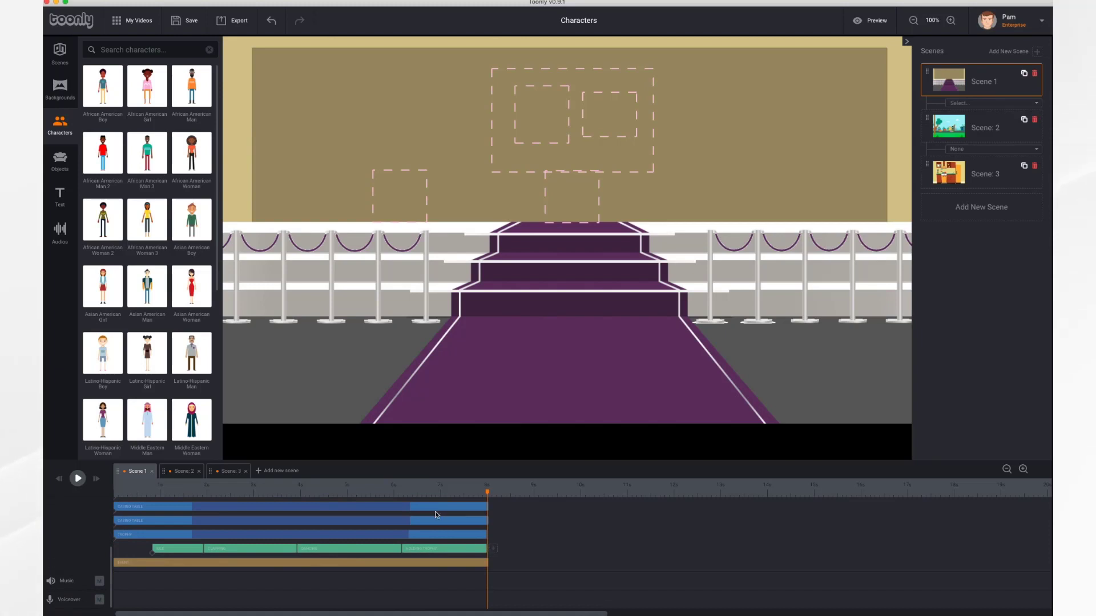
- Add a Running action at the end of the woman's action track
left_click(493, 550)
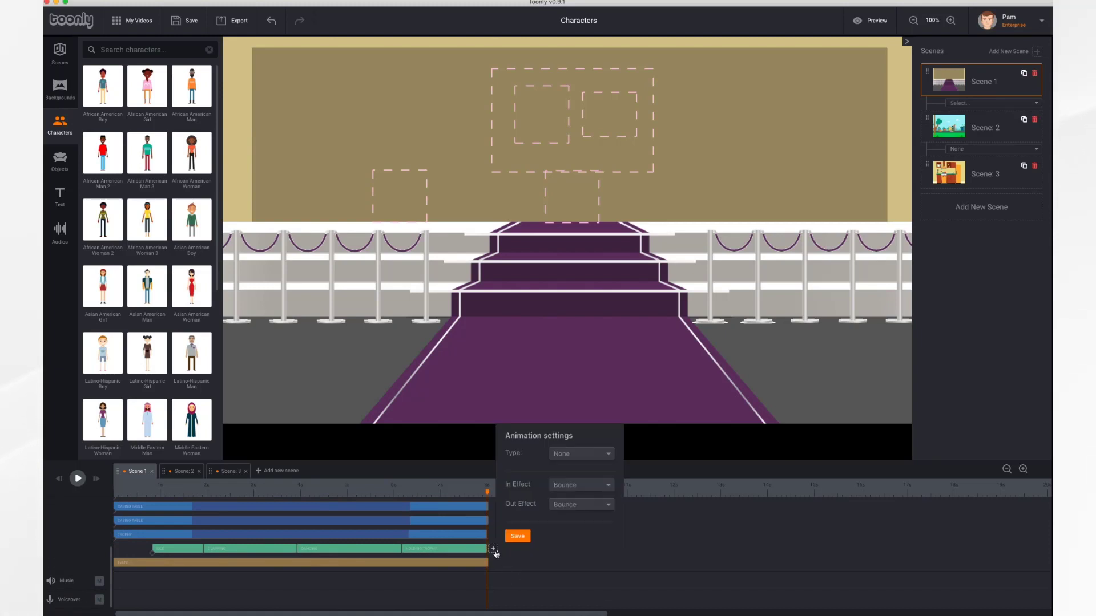
left_click(591, 455)
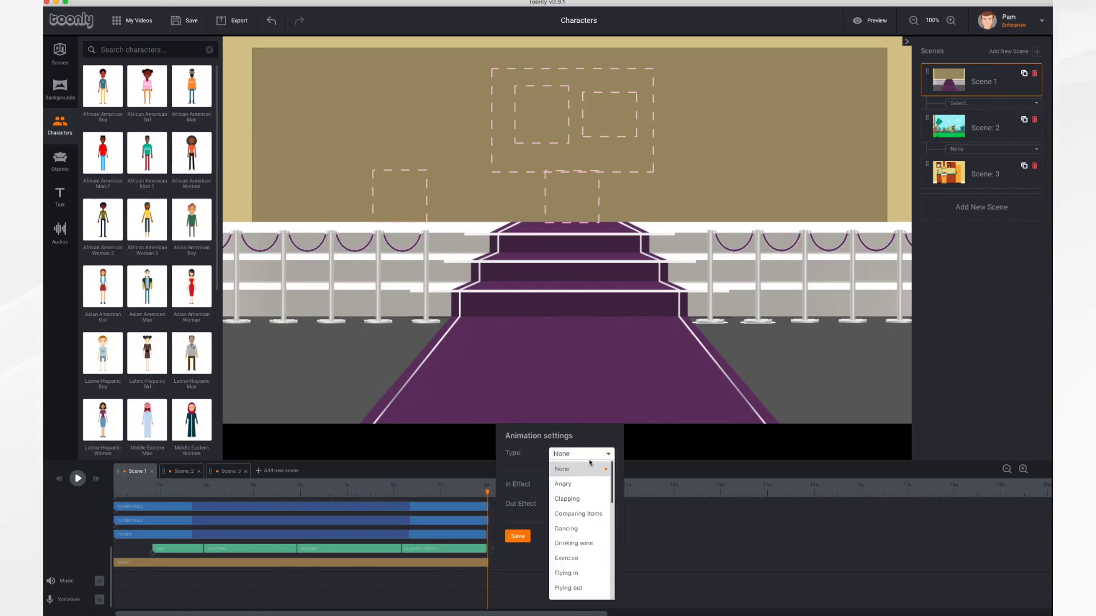
scroll(579, 525, "down", 5)
scroll(586, 528, "down", 10)
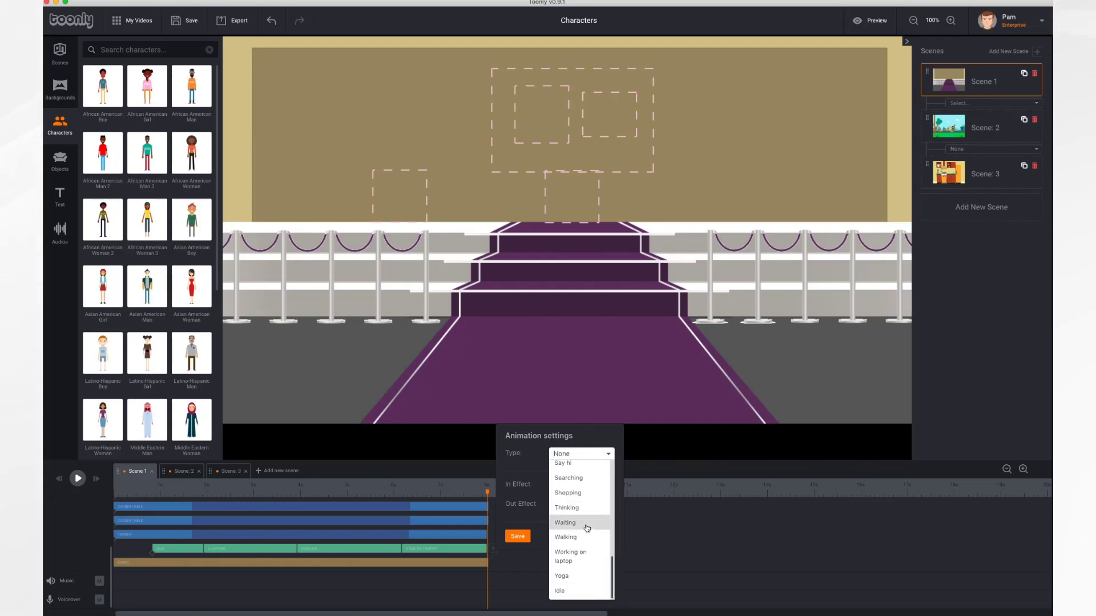
scroll(587, 556, "up", 3)
scroll(586, 557, "up", 1)
left_click(577, 588)
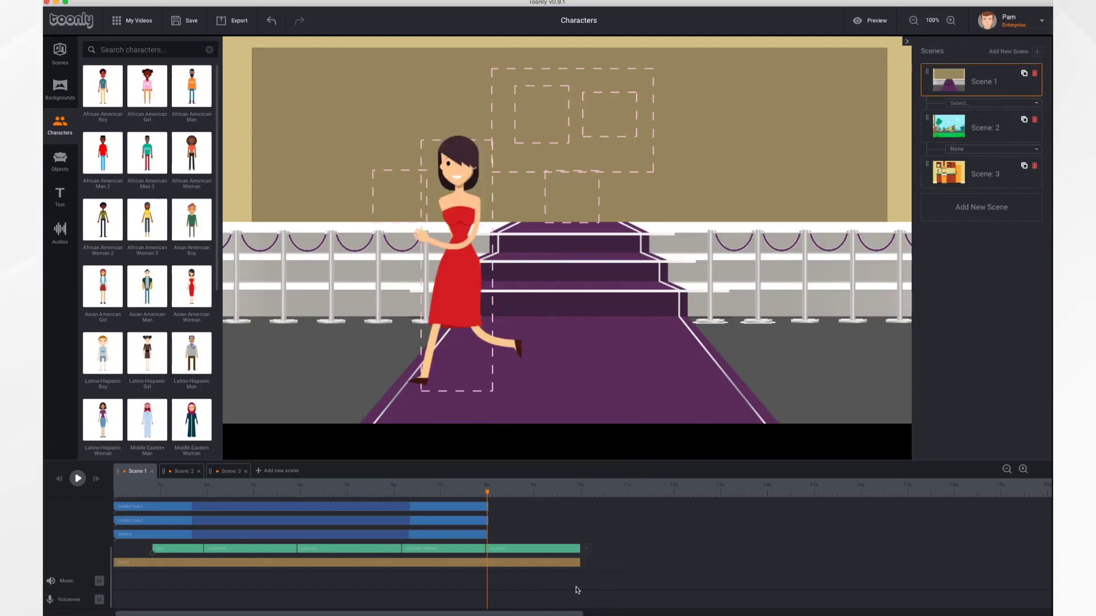
- Flip the woman to face right, then jump to the 10-second mark
left_click(463, 251)
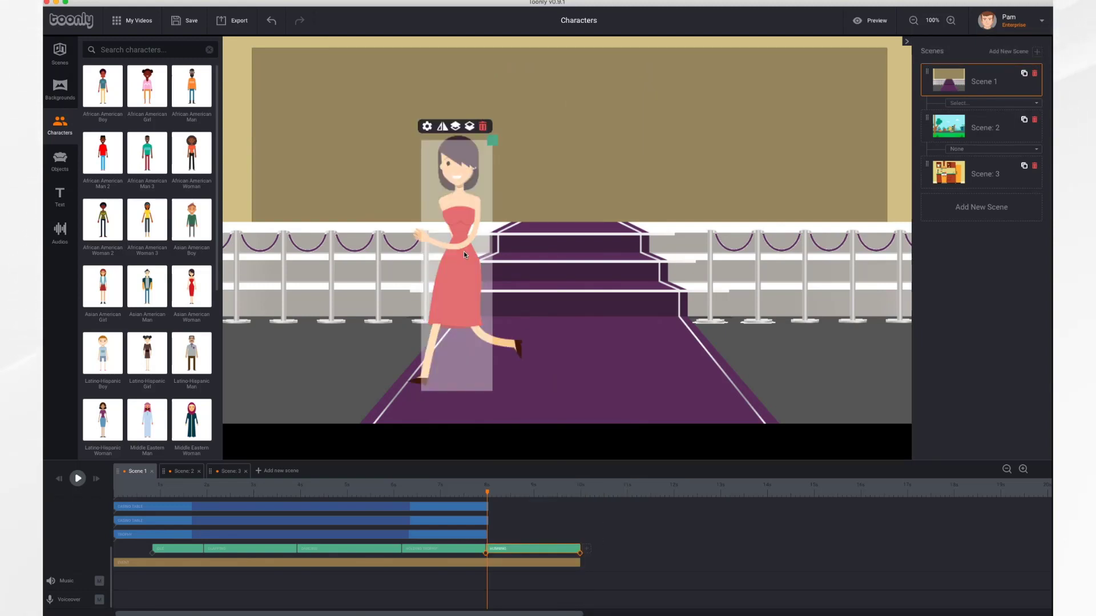
left_click(443, 126)
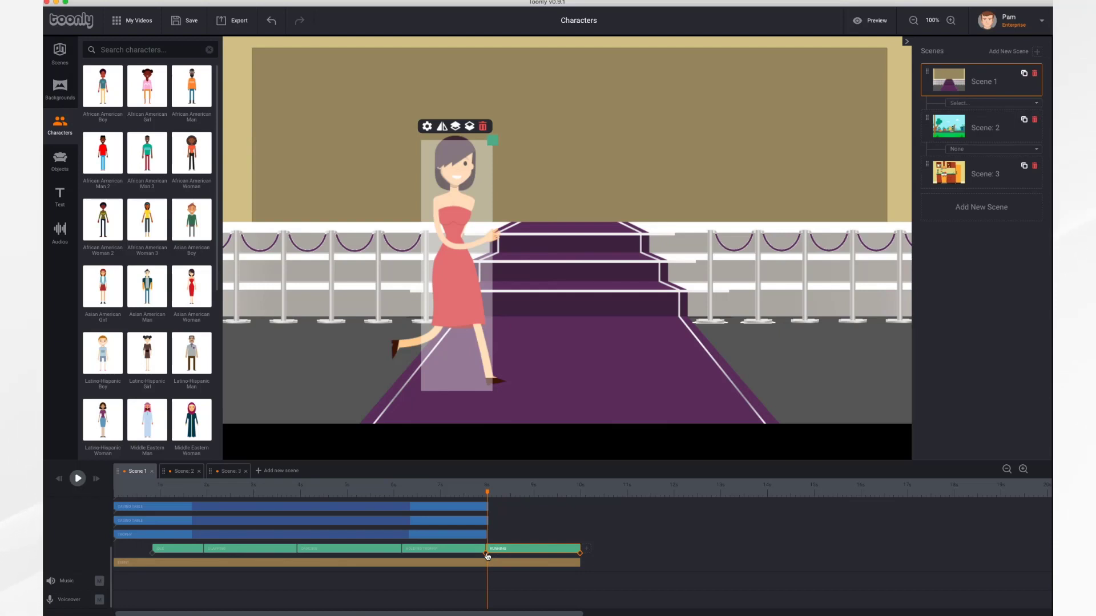
left_click(579, 555)
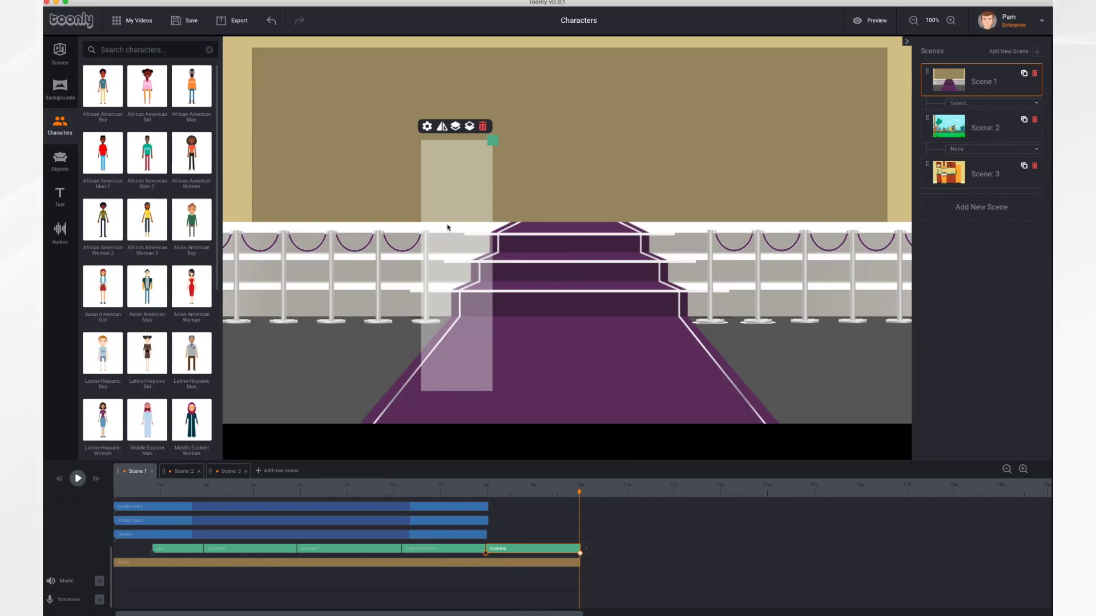
- At 10 seconds, move the woman off the right edge, then preview from about 7 seconds
left_click_drag(448, 227, 946, 231)
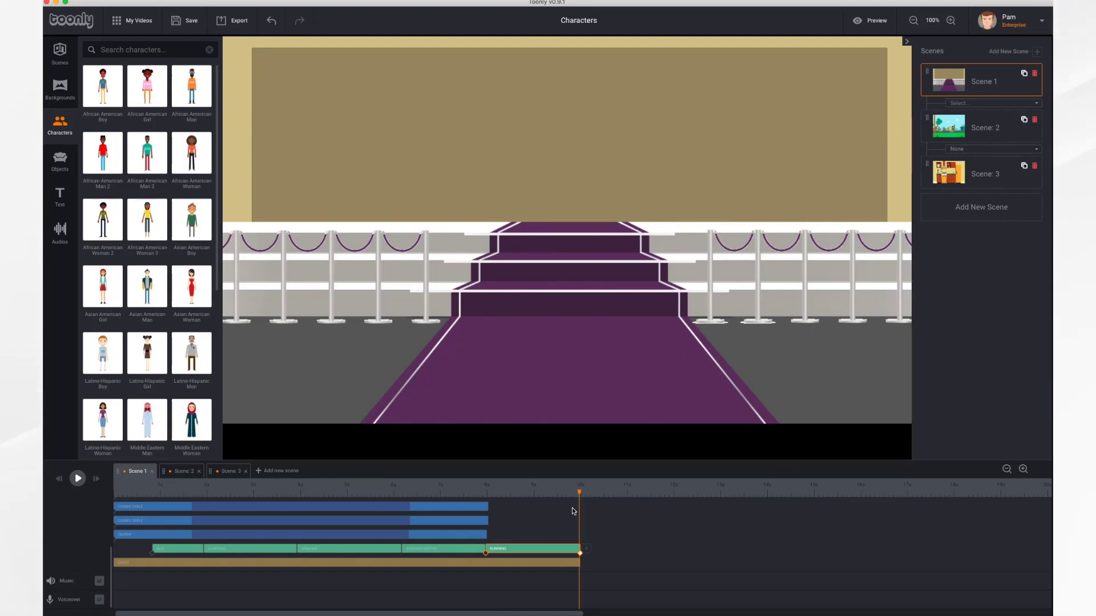
left_click_drag(581, 495, 439, 494)
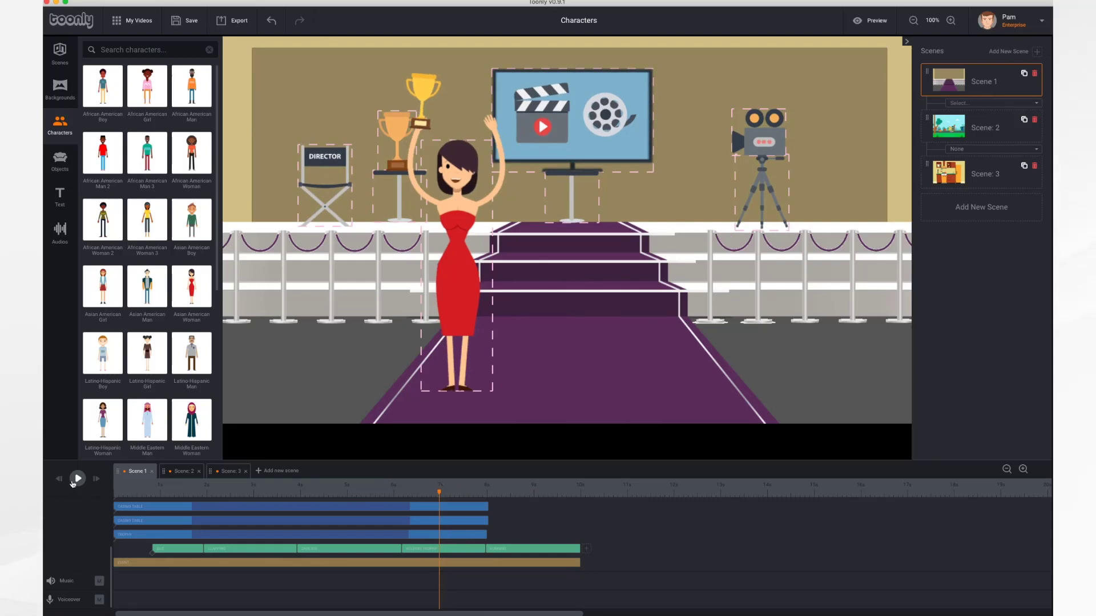
left_click(77, 479)
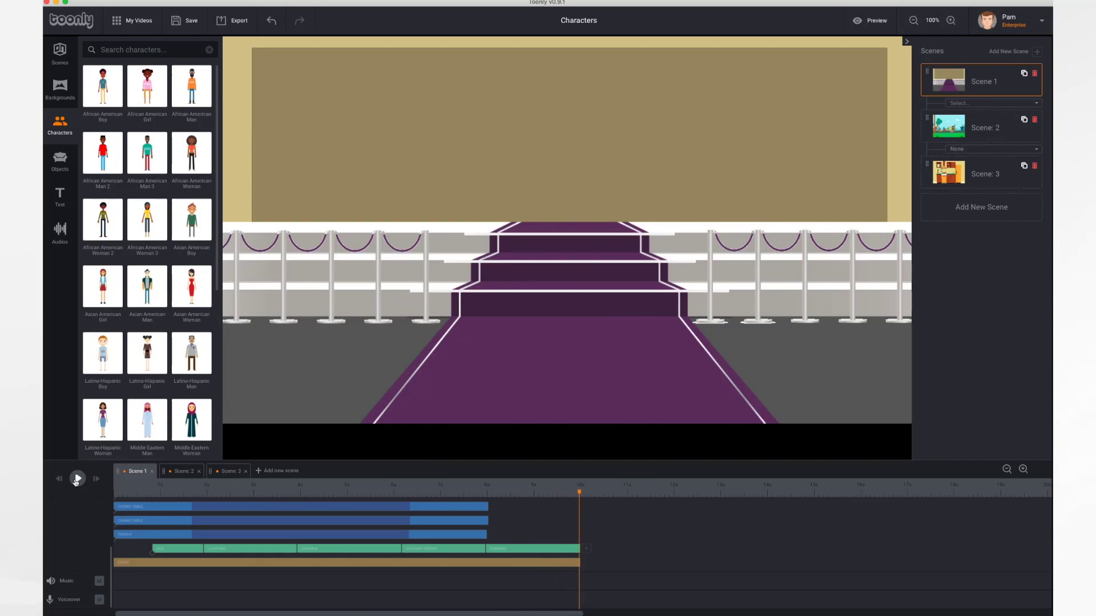
- Set the Running action's Out Effect to Instant, save, and replay from about 7.8 seconds
left_click(531, 551)
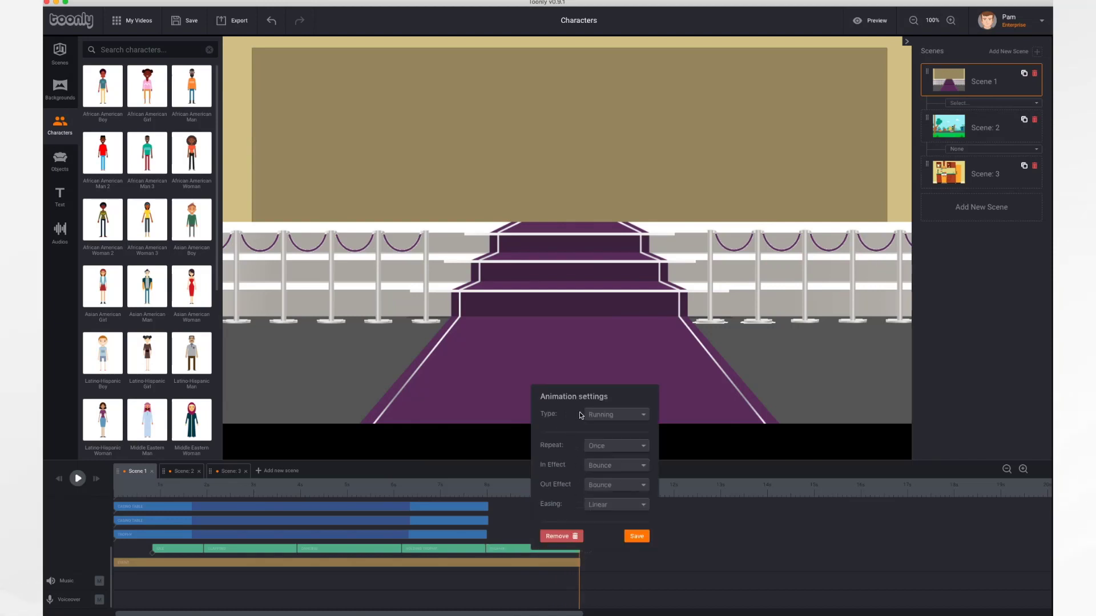
left_click(621, 487)
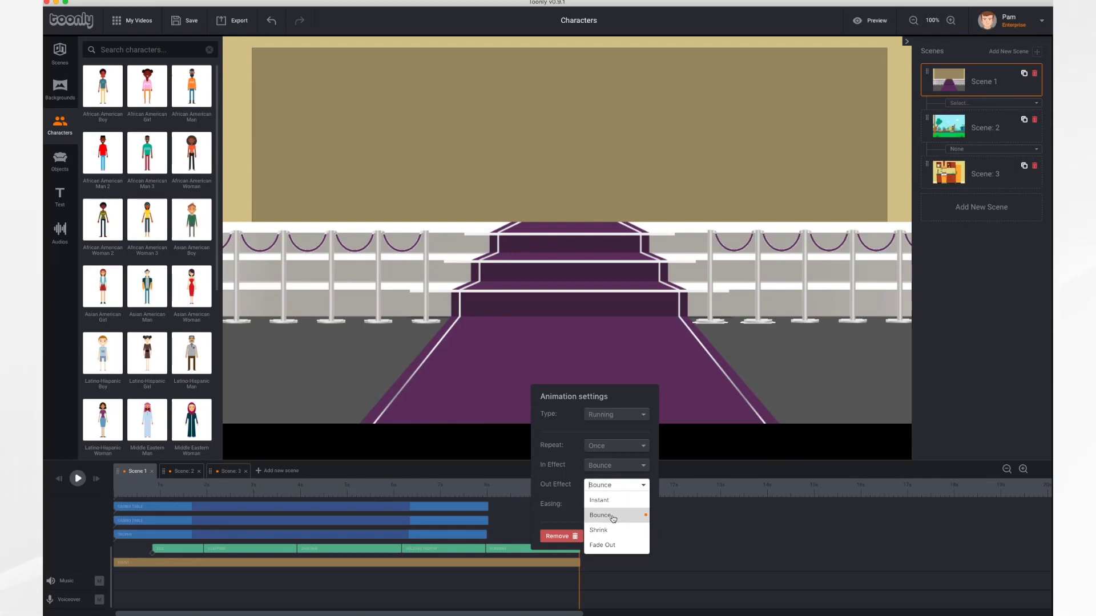
left_click(610, 501)
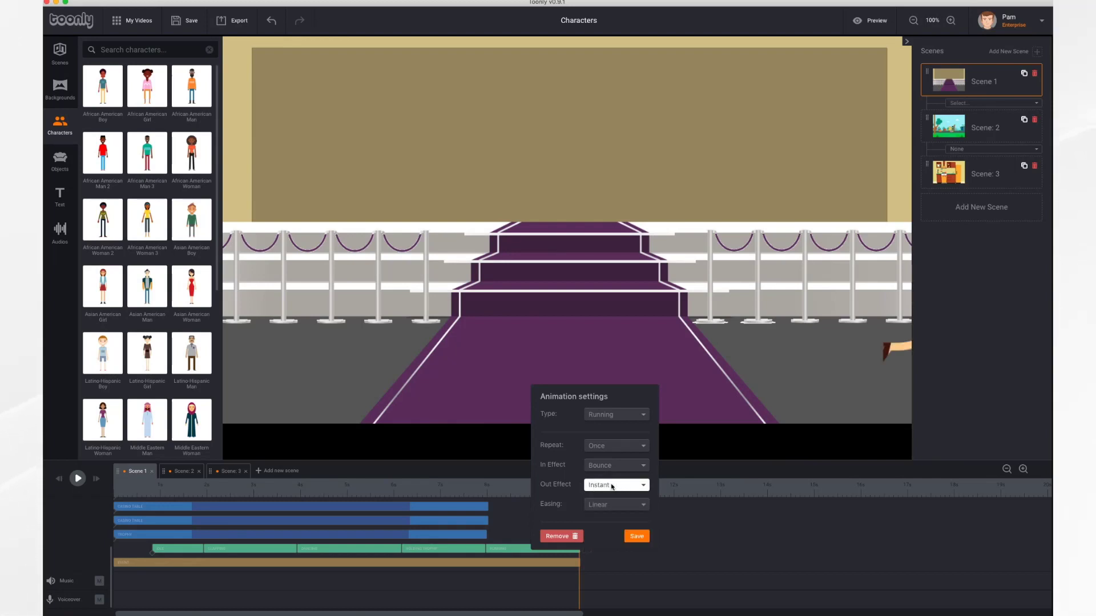
left_click(638, 537)
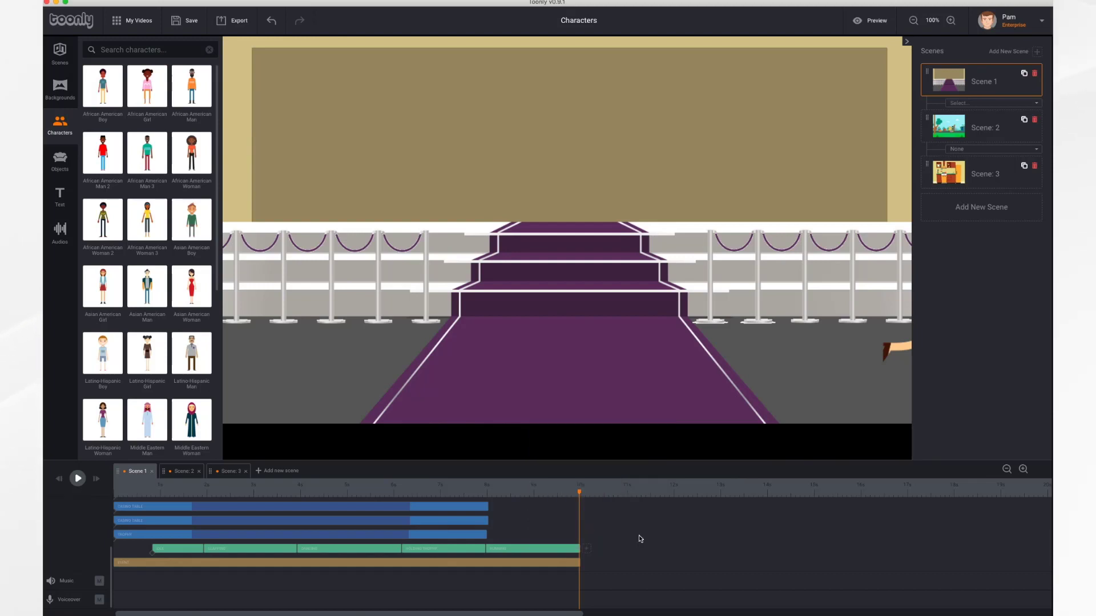
left_click_drag(580, 493, 474, 493)
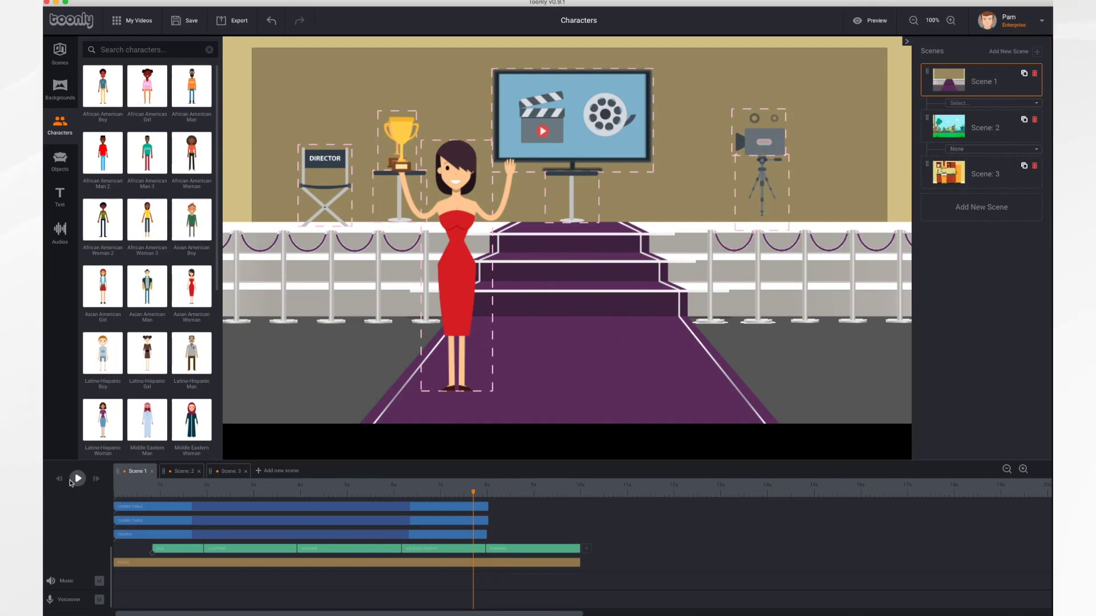
left_click(79, 480)
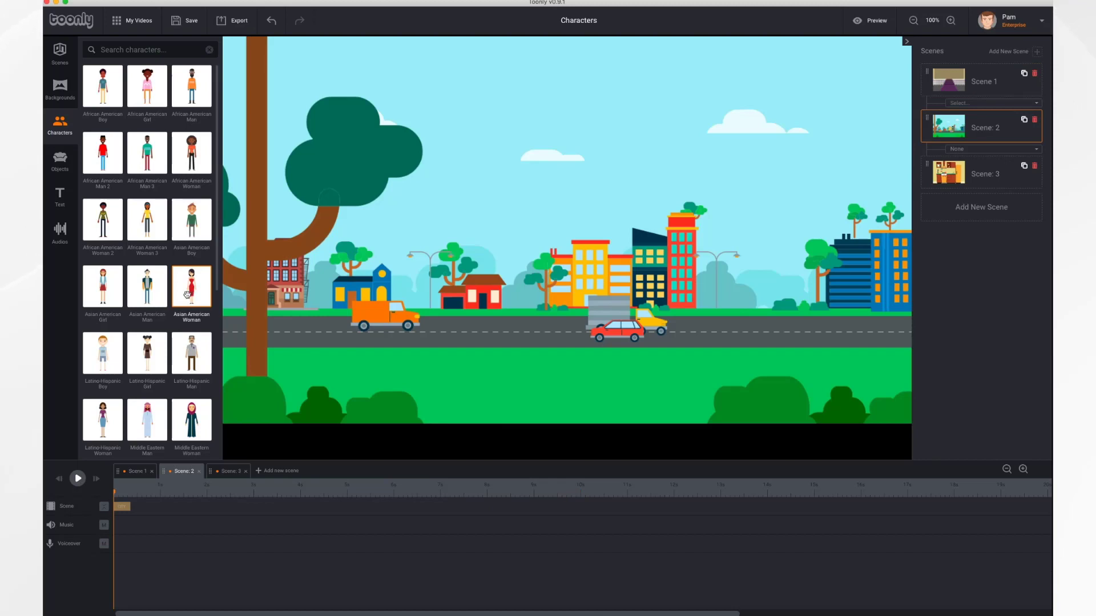
- In Scene 2, add the Asian American Woman beside the park tree
left_click(189, 294)
left_click_drag(189, 295, 267, 273)
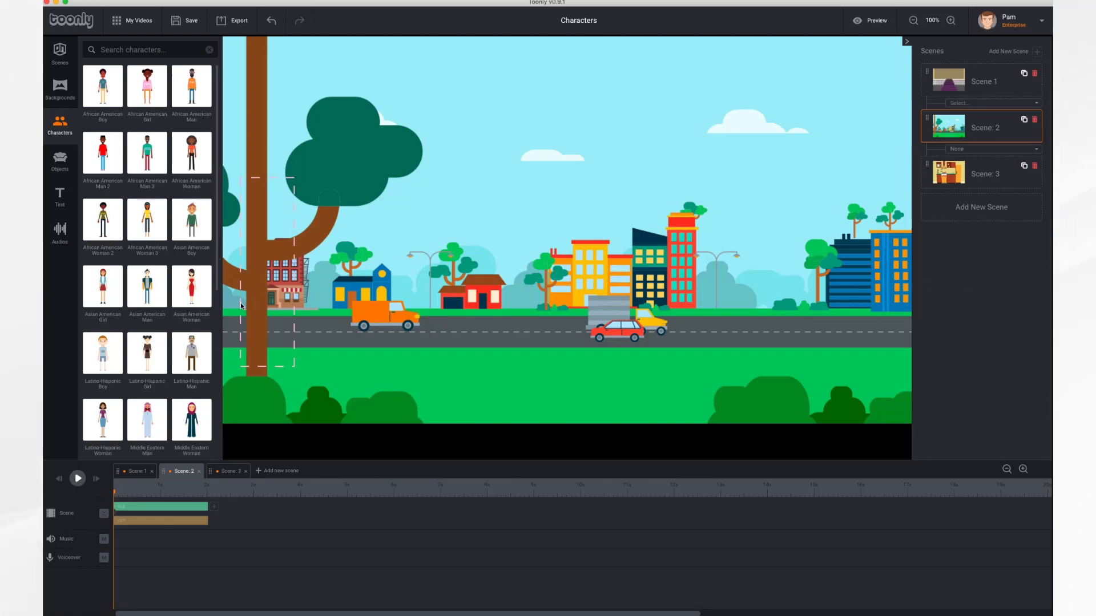
left_click(259, 272)
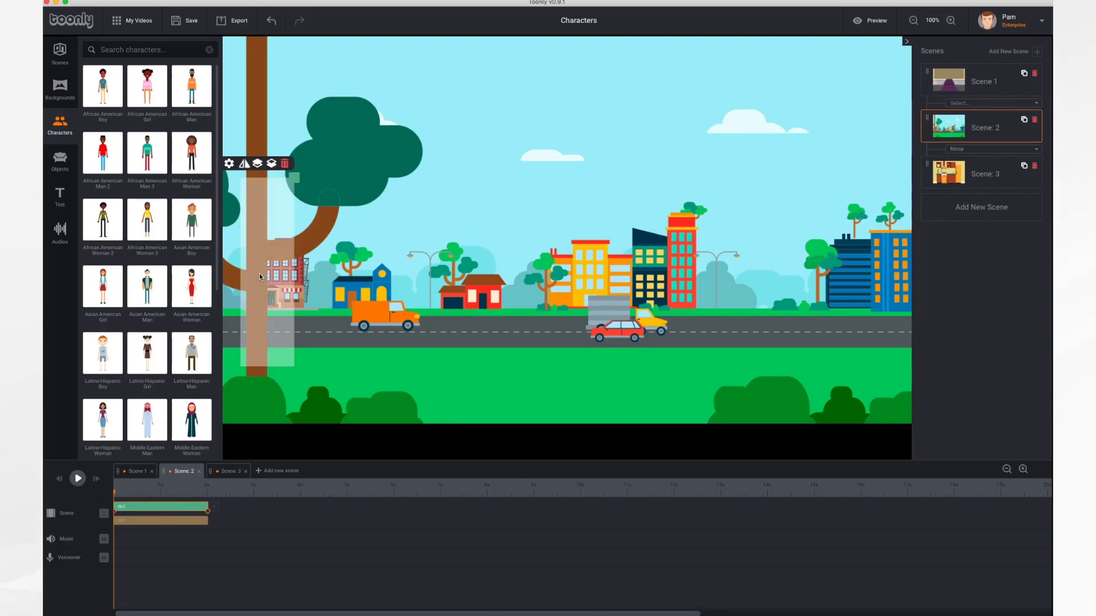
left_click_drag(259, 273, 262, 286)
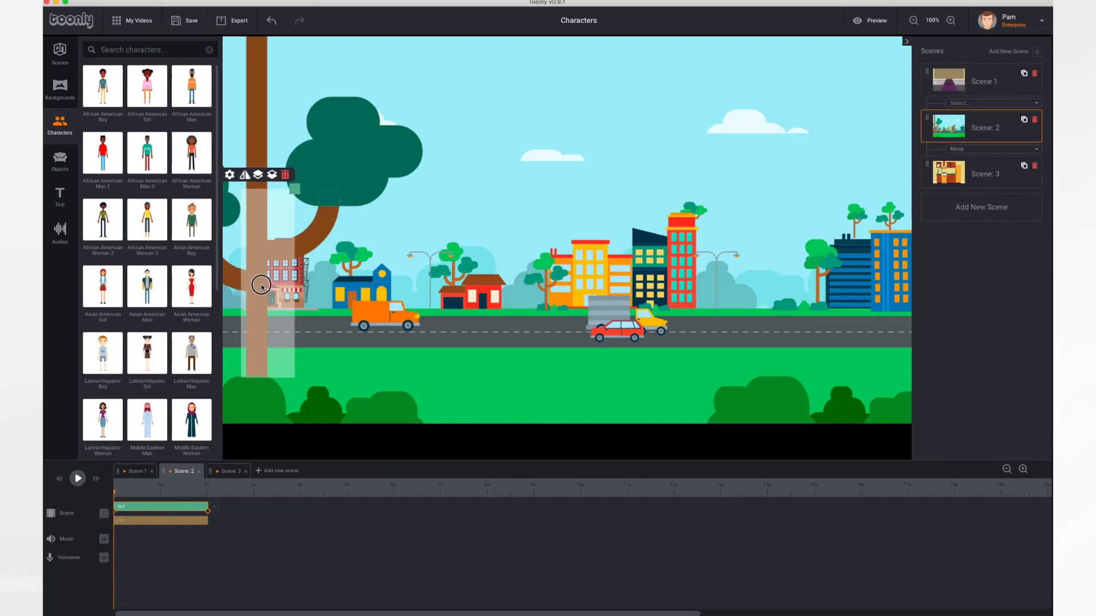
- Give her a Running animation with Instant In and Out effects and save
left_click(230, 175)
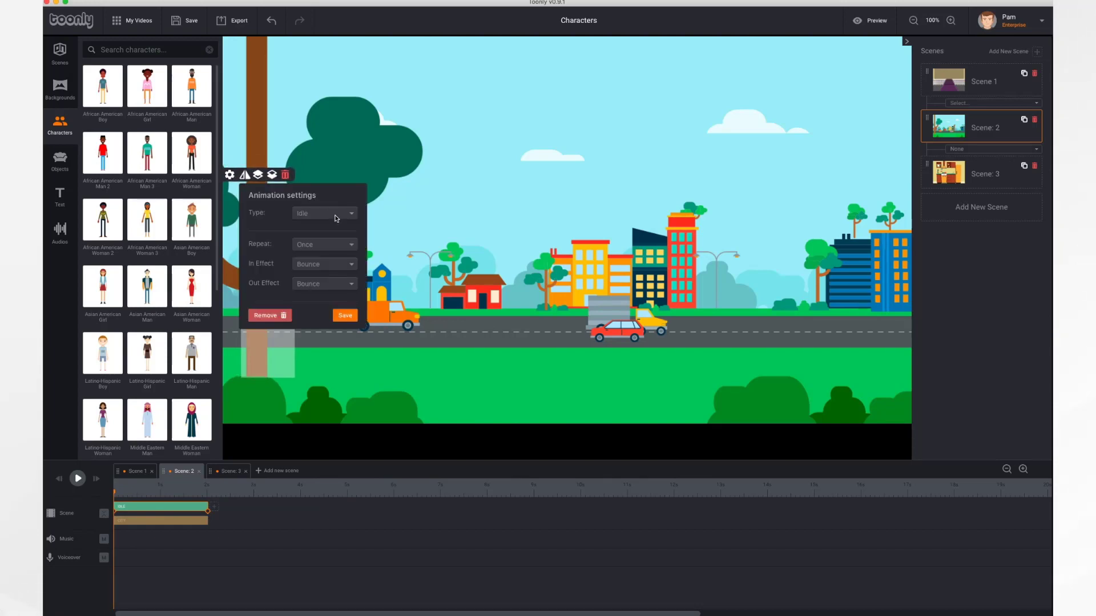
left_click(336, 218)
left_click(330, 317)
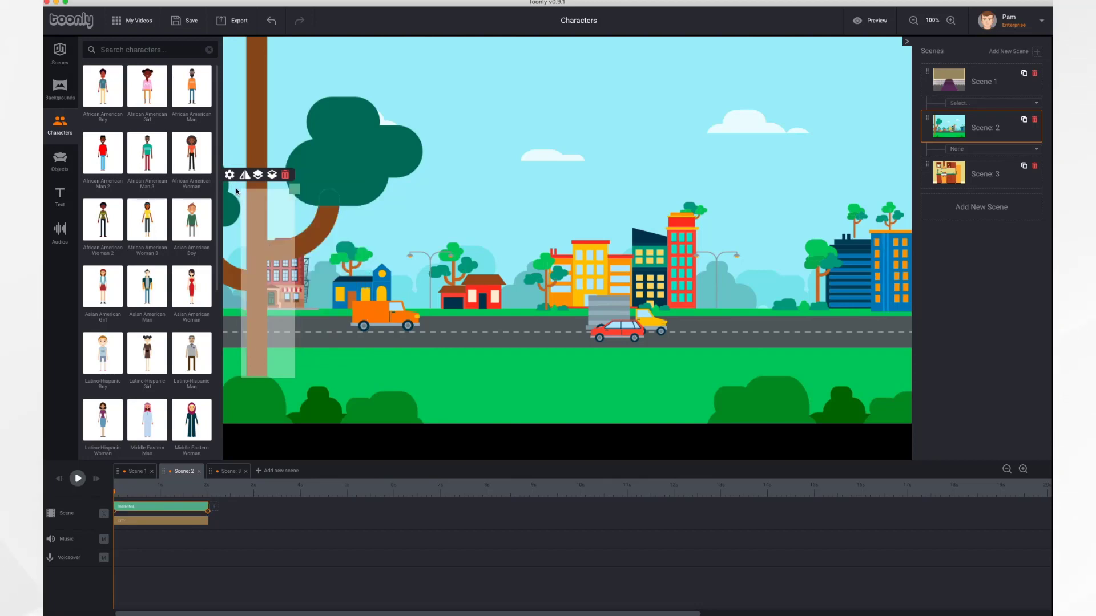
left_click(230, 175)
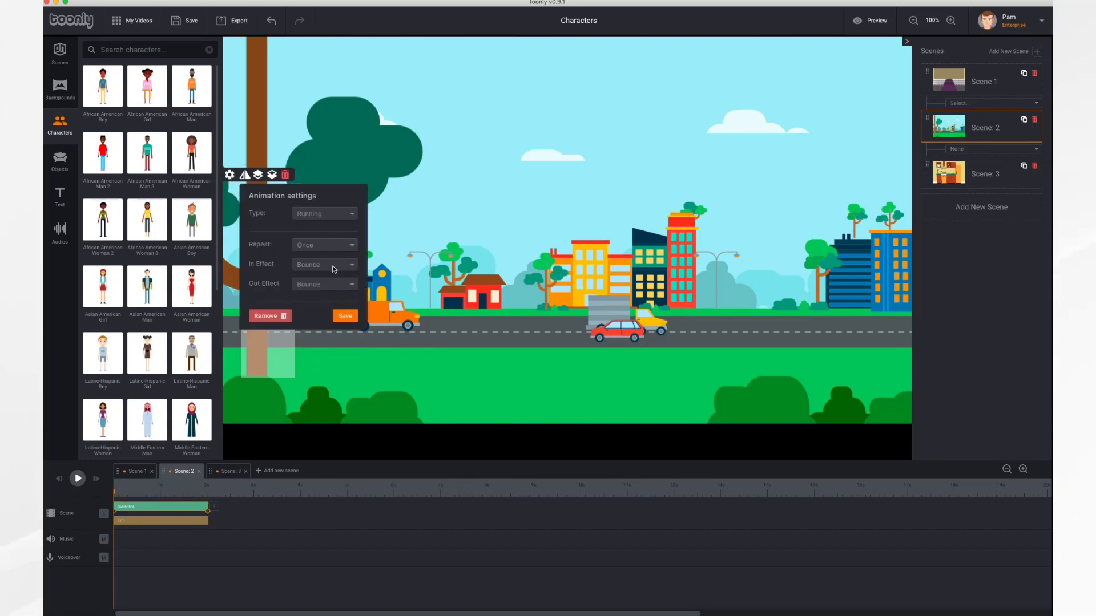
left_click(334, 265)
left_click(322, 280)
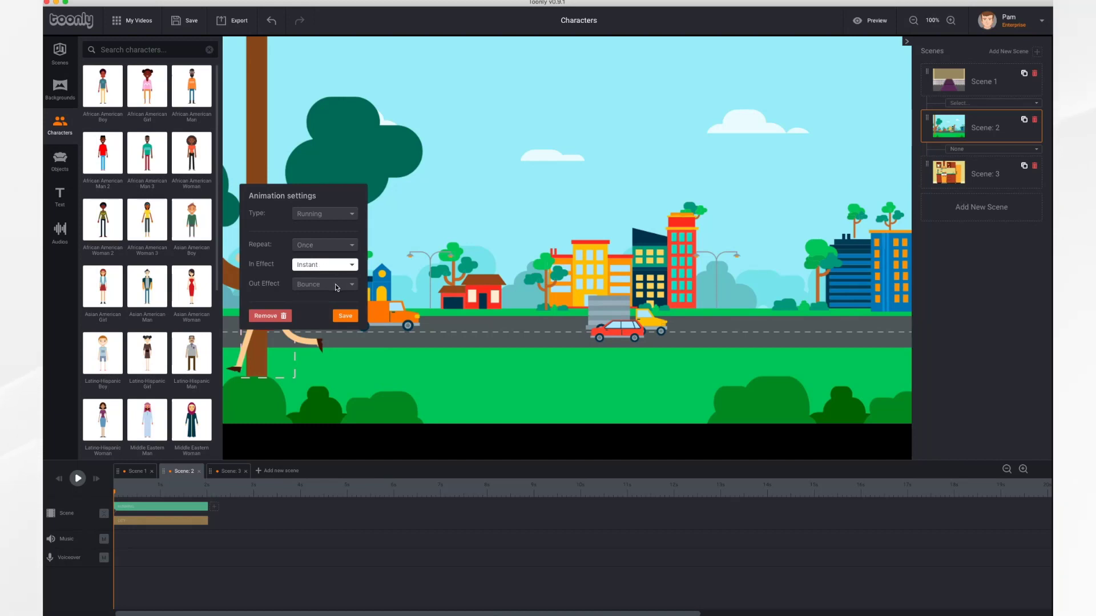
left_click(337, 286)
left_click(329, 301)
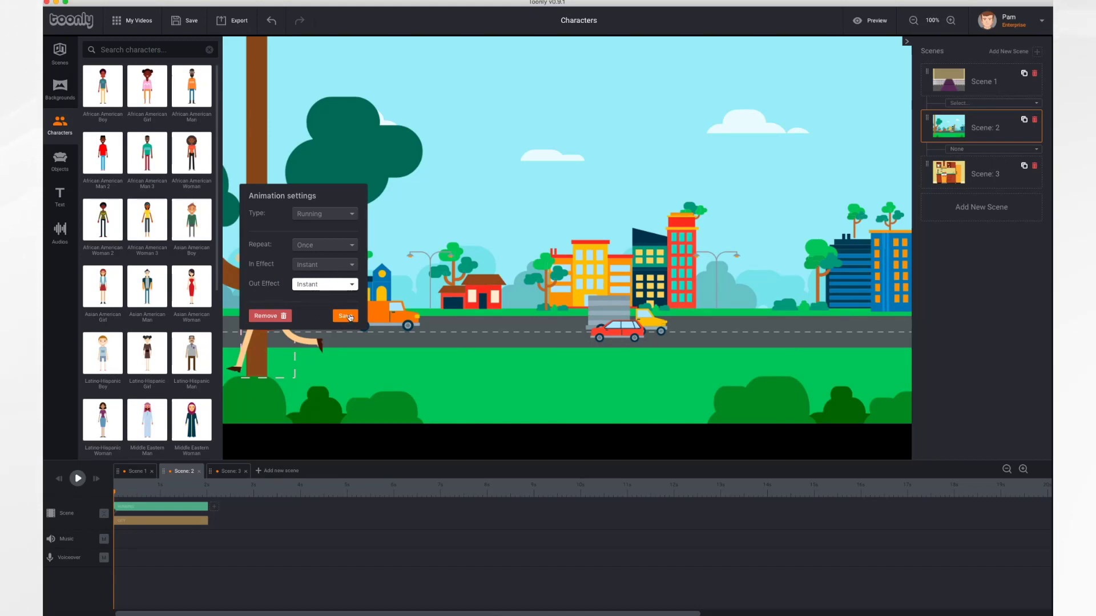
left_click(345, 316)
left_click(268, 265)
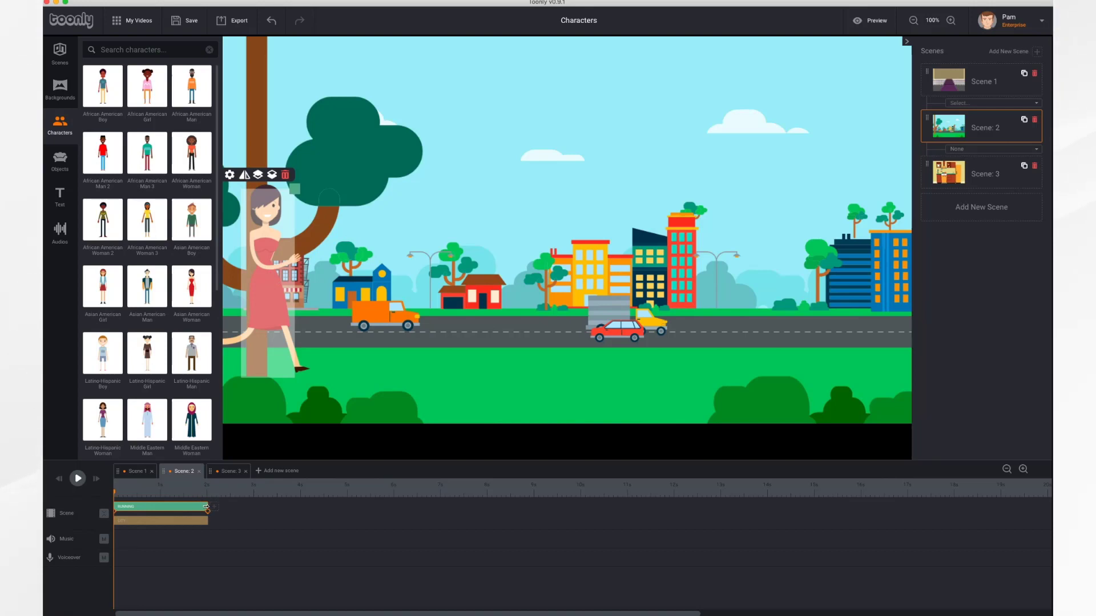
- Extend the running clip to about 4.3 seconds, ending with the woman mostly off the right edge
left_click_drag(206, 506, 326, 510)
left_click(175, 508)
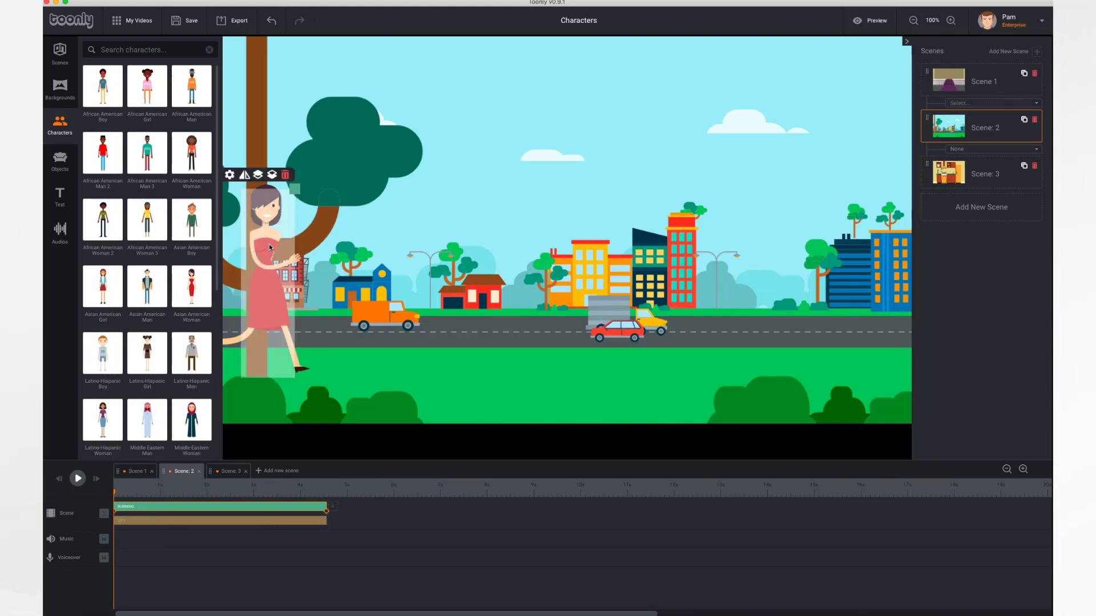
left_click(328, 514)
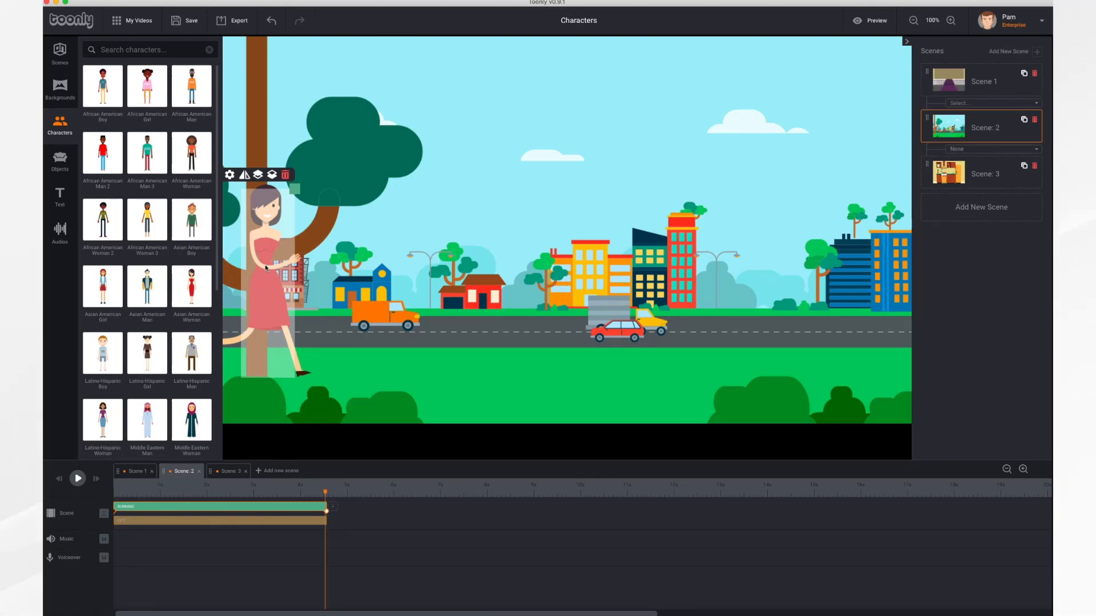
left_click_drag(265, 267, 938, 284)
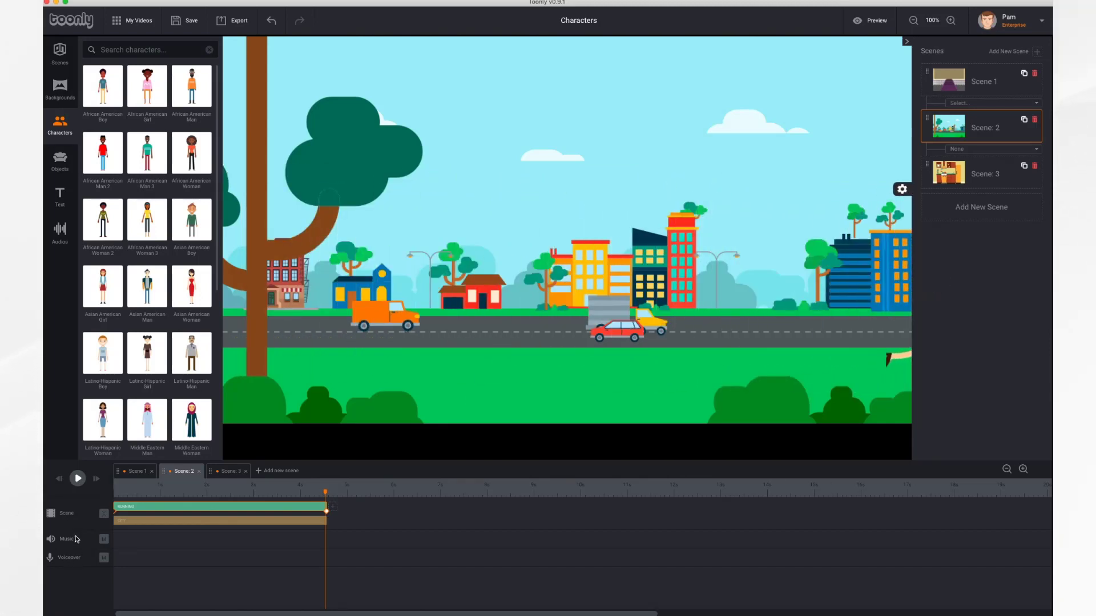
- Play Scene 2 from the start to watch the red-dress woman run
left_click(58, 482)
left_click(77, 478)
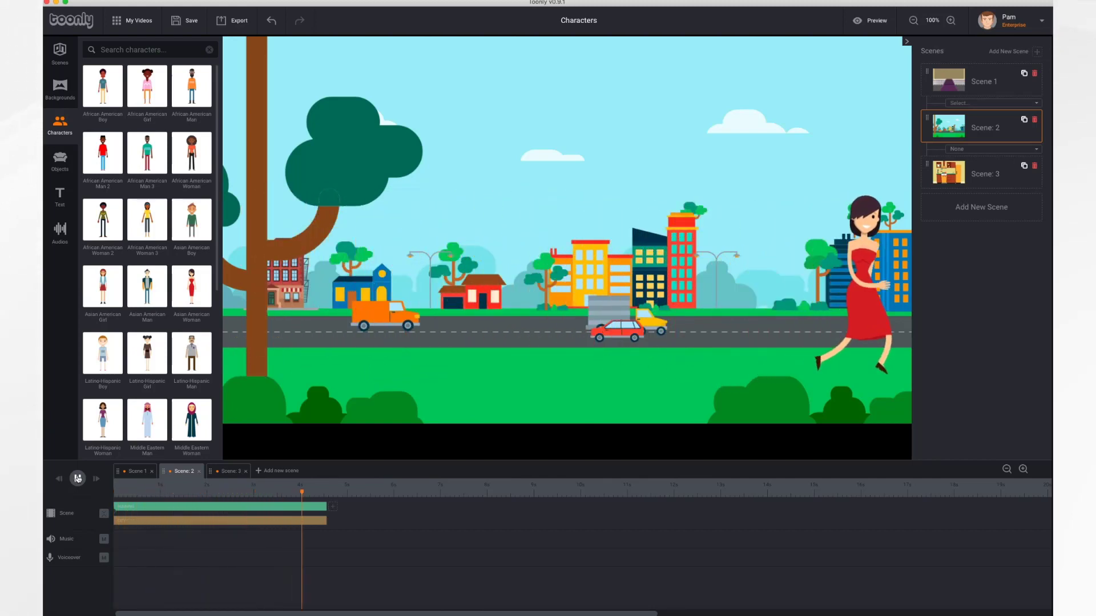
left_click_drag(211, 490, 143, 498)
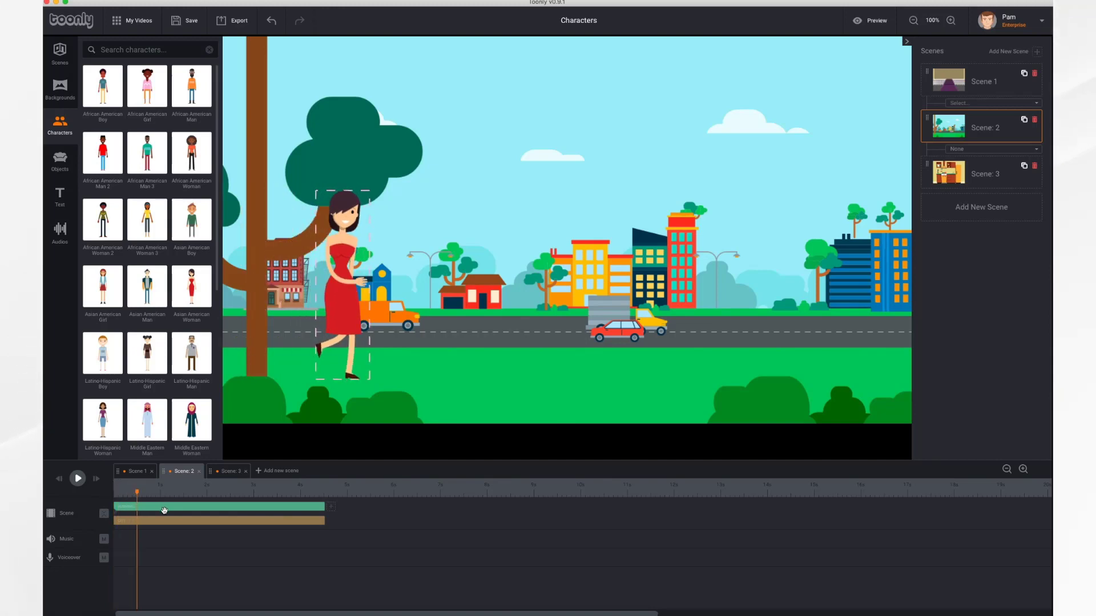
- Set the woman's running animation to repeat 3 Times, then replay Scene 2 to check
left_click(165, 510)
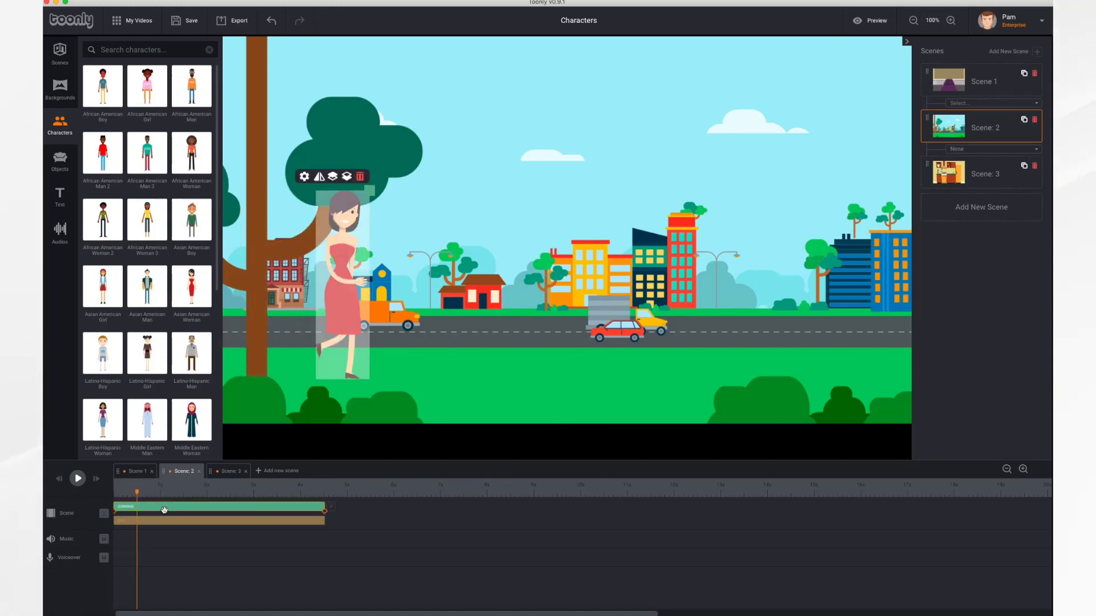
left_click(305, 178)
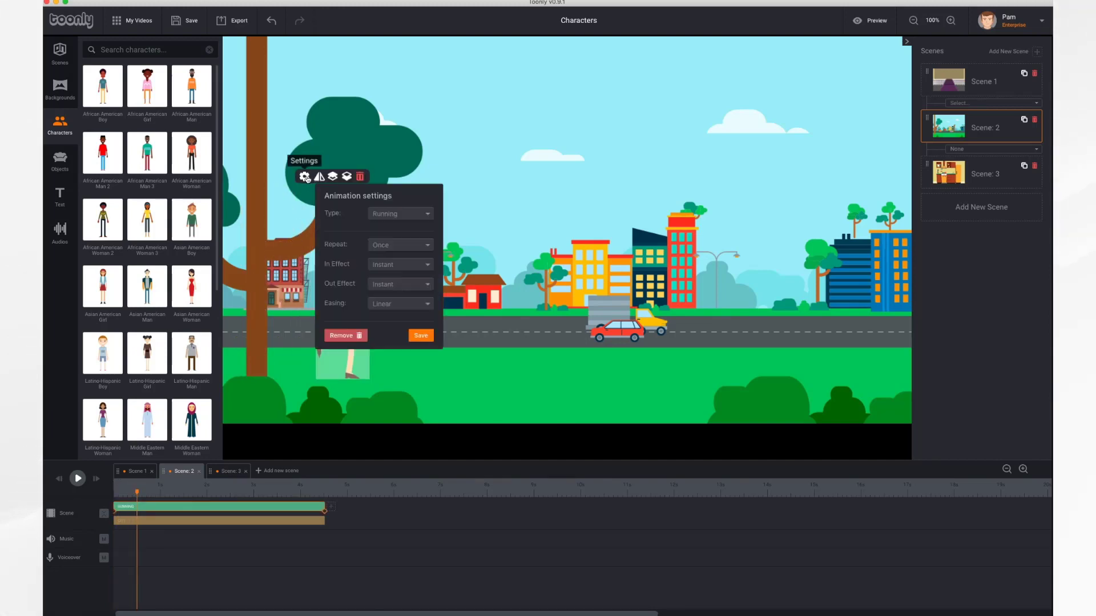
left_click(415, 246)
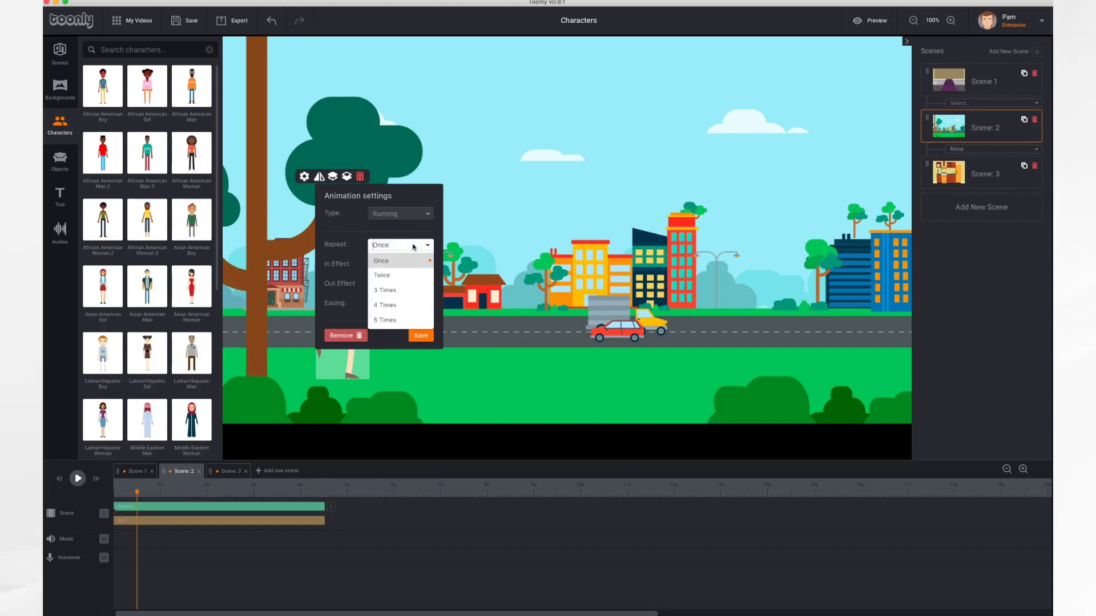
left_click(398, 290)
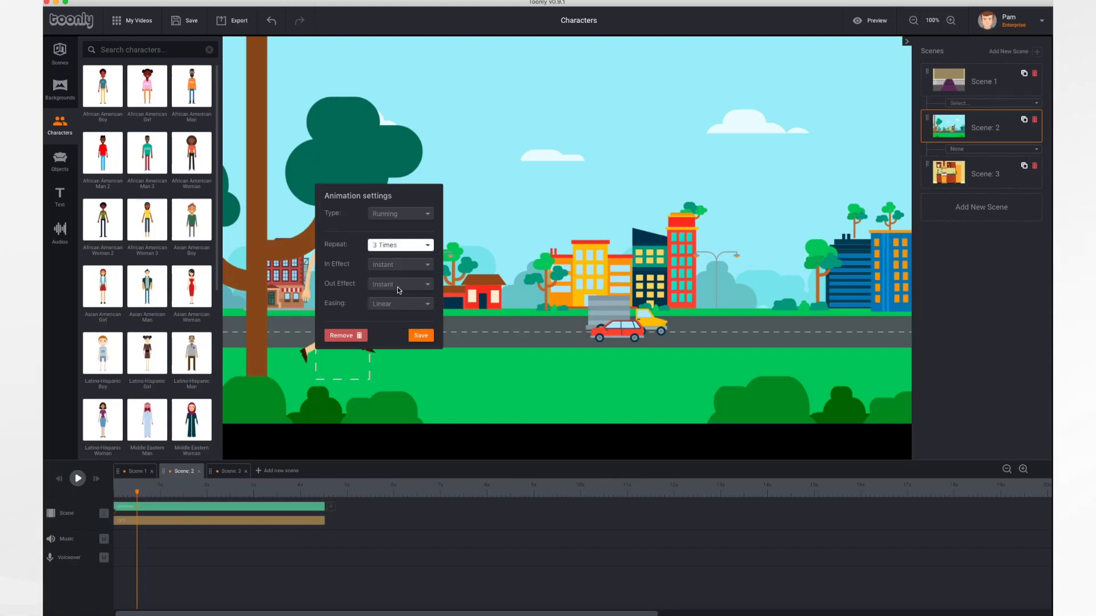
left_click(426, 337)
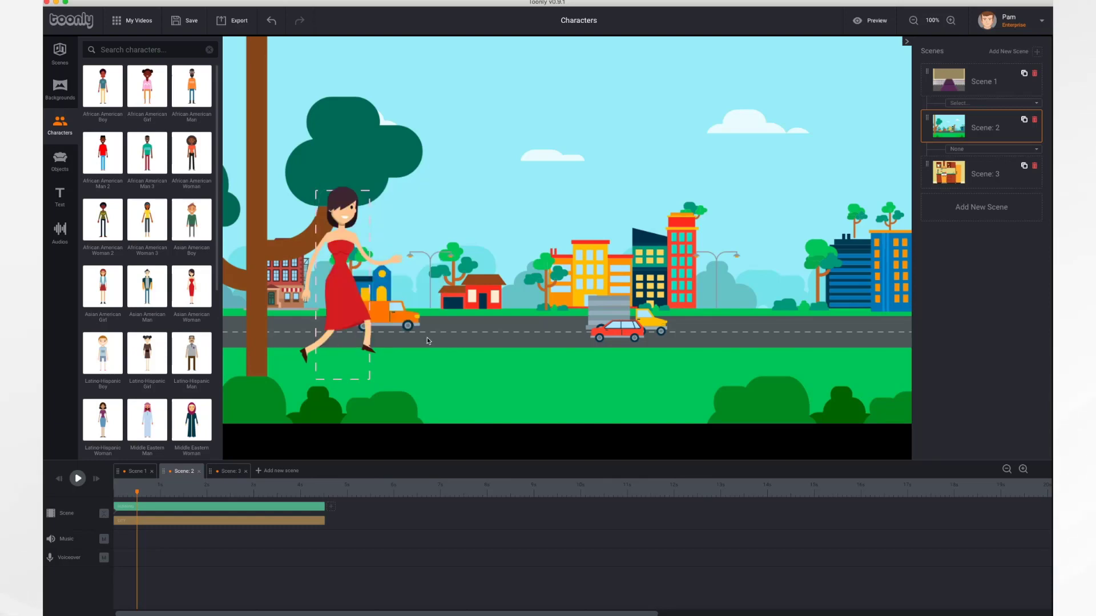
left_click(60, 479)
left_click(78, 479)
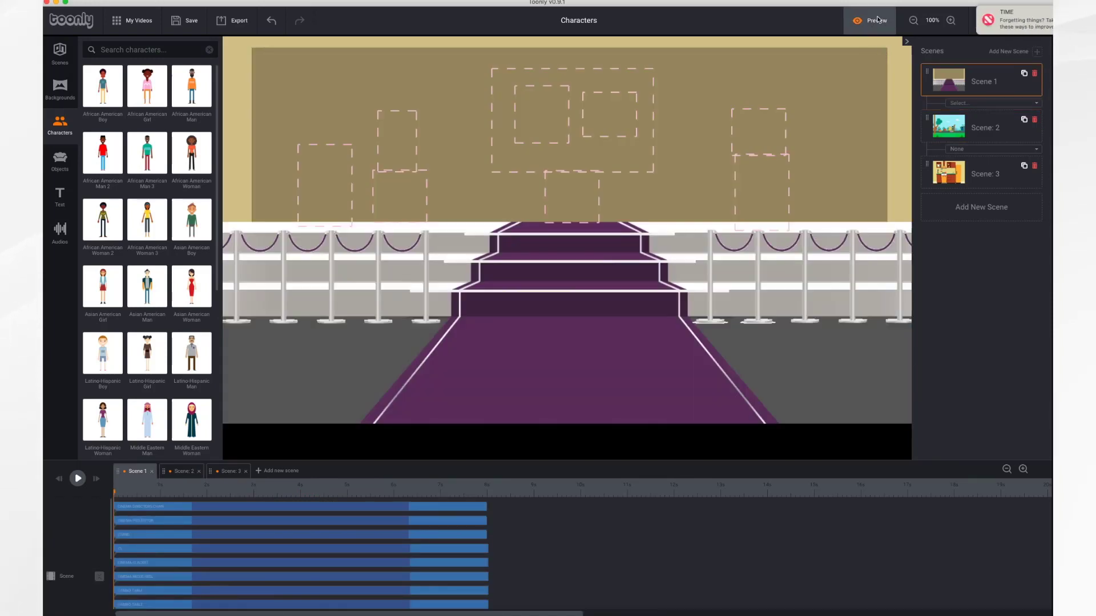
- Preview the full two-scene video, from the awards stage through the park run
left_click(877, 20)
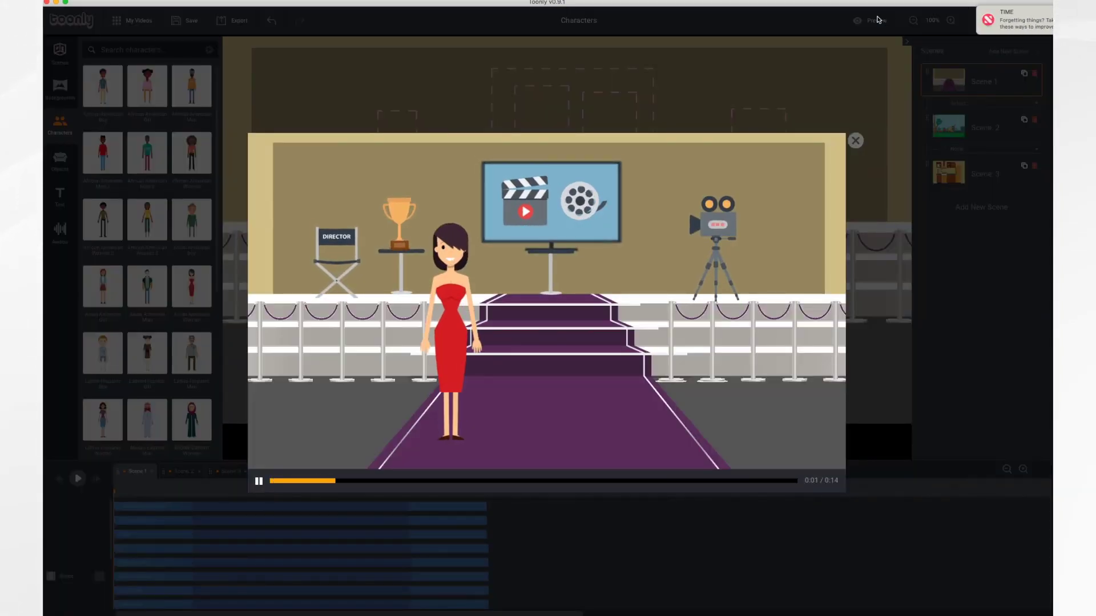